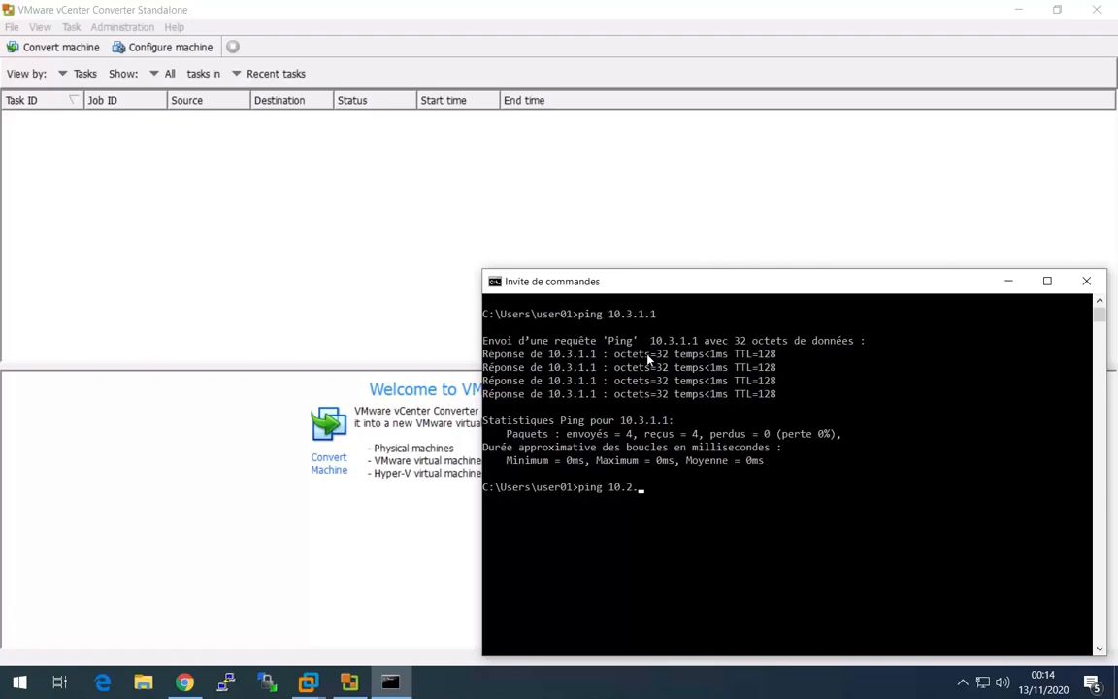
Ping 10.2.1.0 from the command prompt to check that the host is reachable.
text(.1.0)
key(Return)
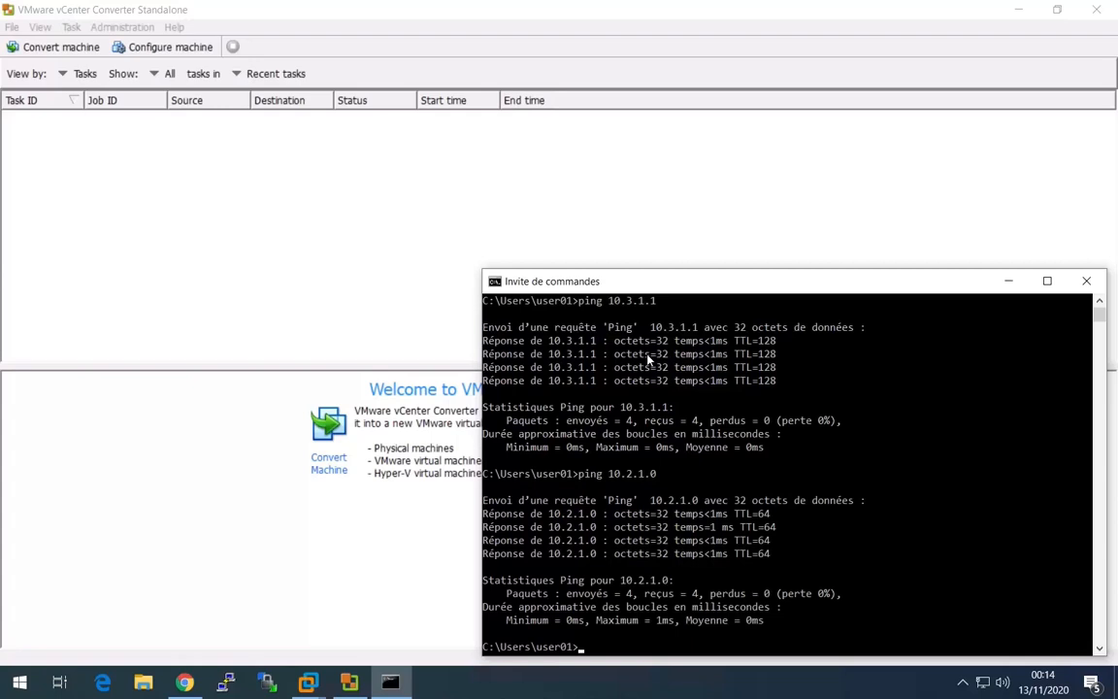
Start a new machine conversion in VMware vCenter Converter and set the powered-on source machine's IP address to 10.3.1.1.
click(73, 51)
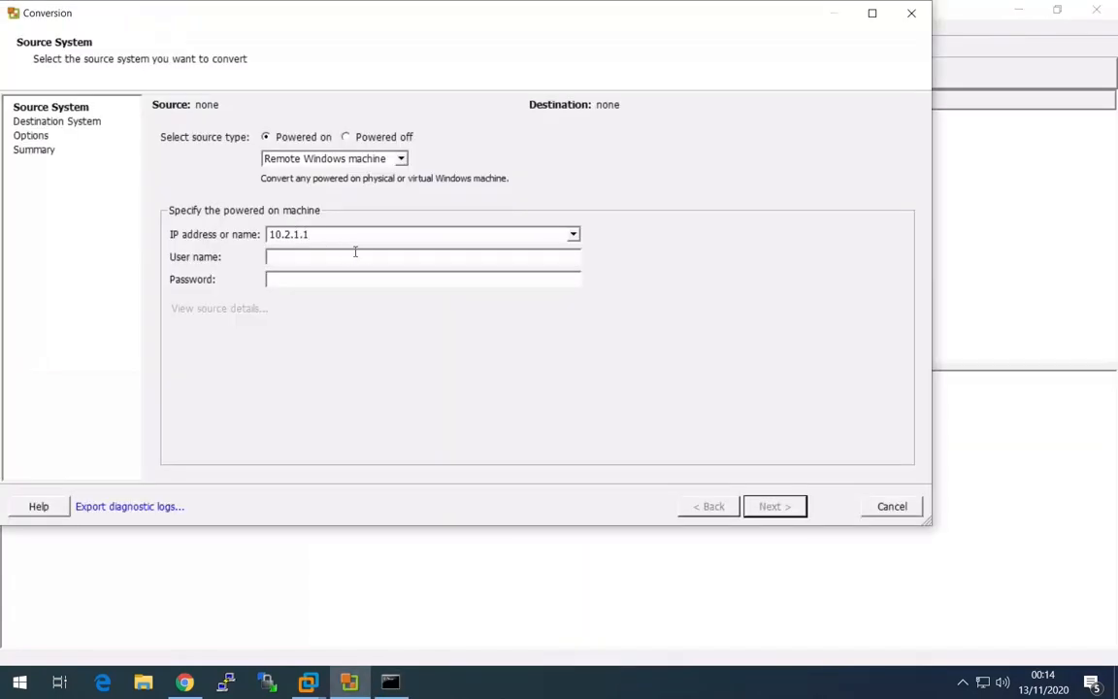
double_click(286, 234)
drag(311, 234, 258, 234)
text(10.3.1.1)
Enter UAS\Administrator and the account password as the source machine's credentials, and submit them.
click(283, 258)
text(UAS\Administrator)
key(Tab)
text(*****)
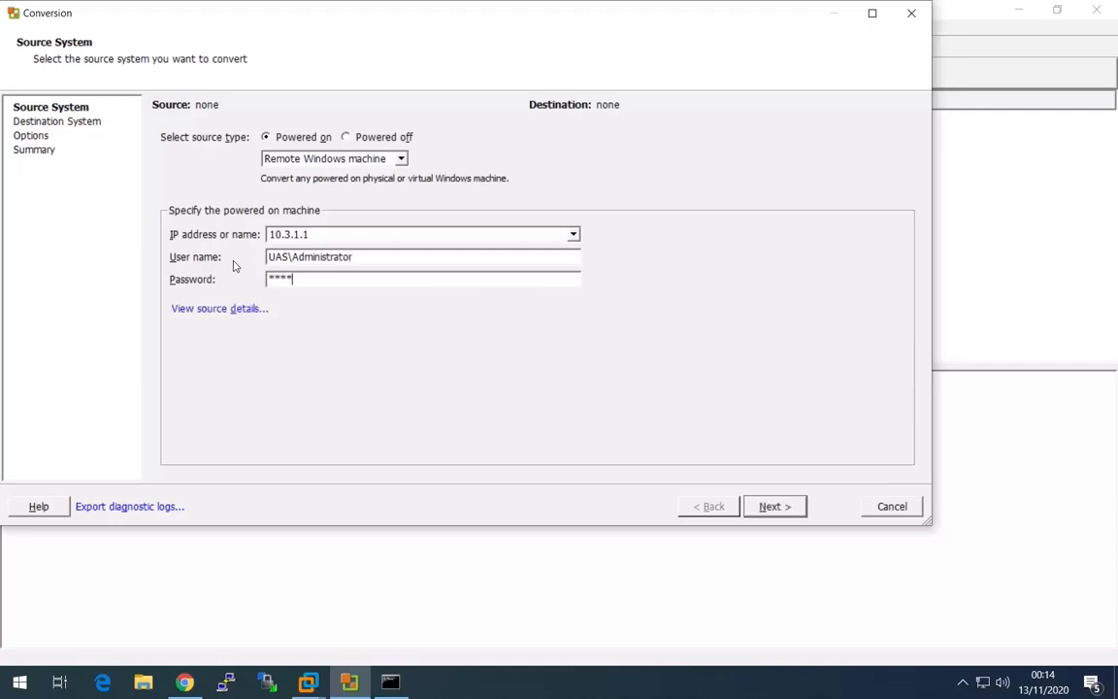
text(***)
click(777, 507)
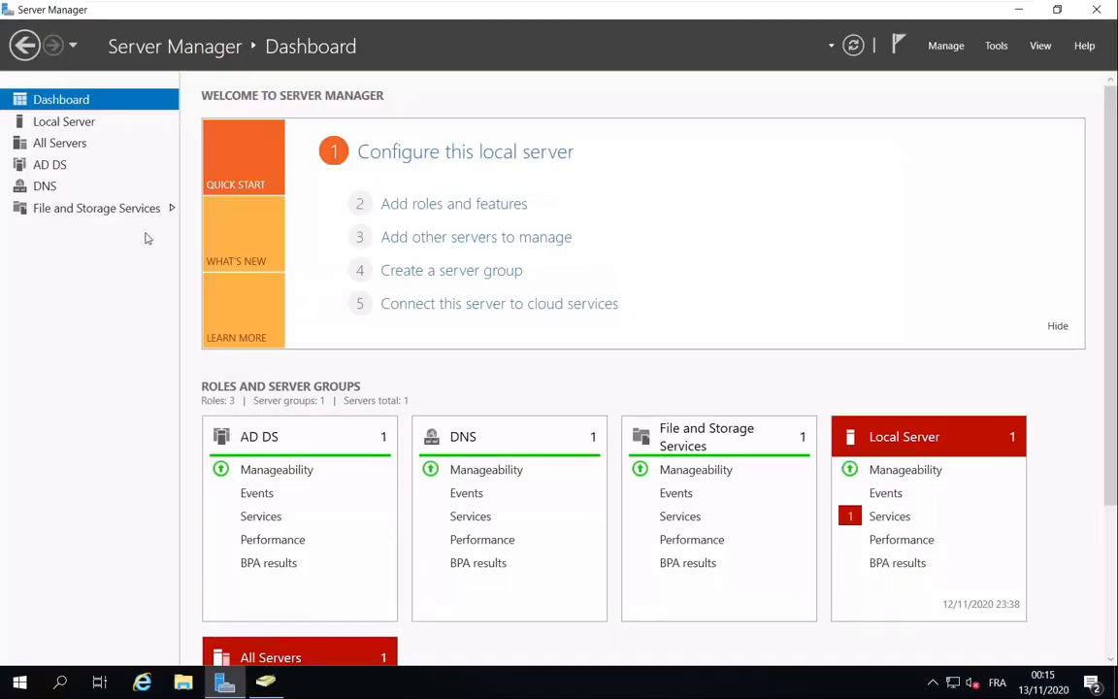
On the source server, open the local server's firewall settings and turn off Windows Defender Firewall for the domain network.
click(84, 117)
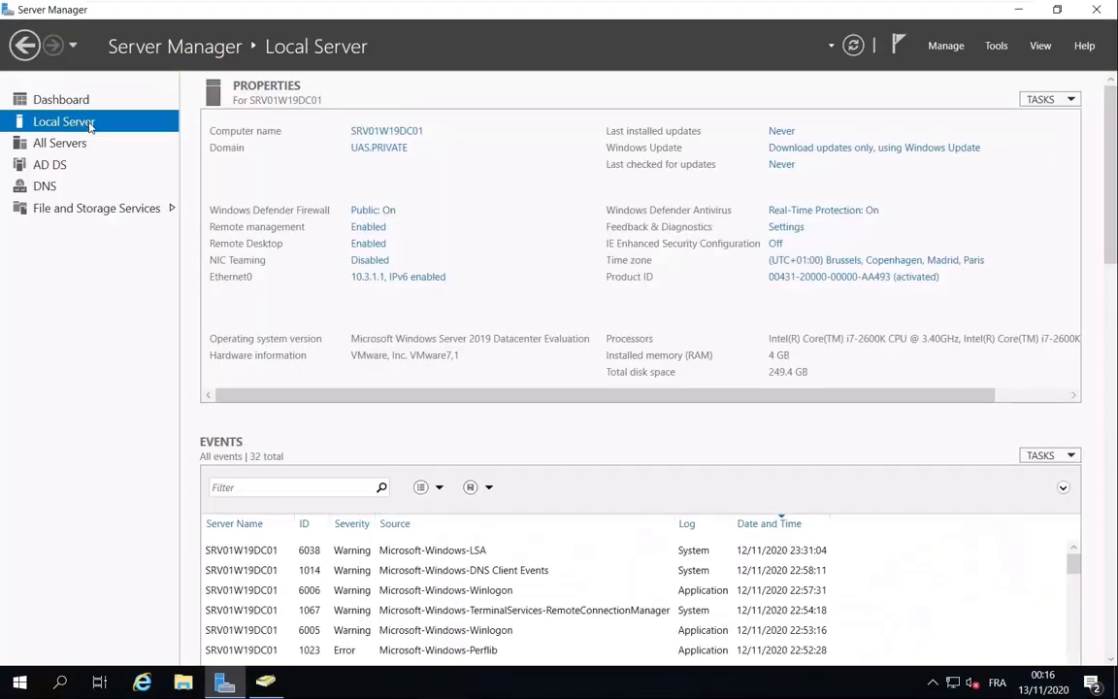
click(383, 212)
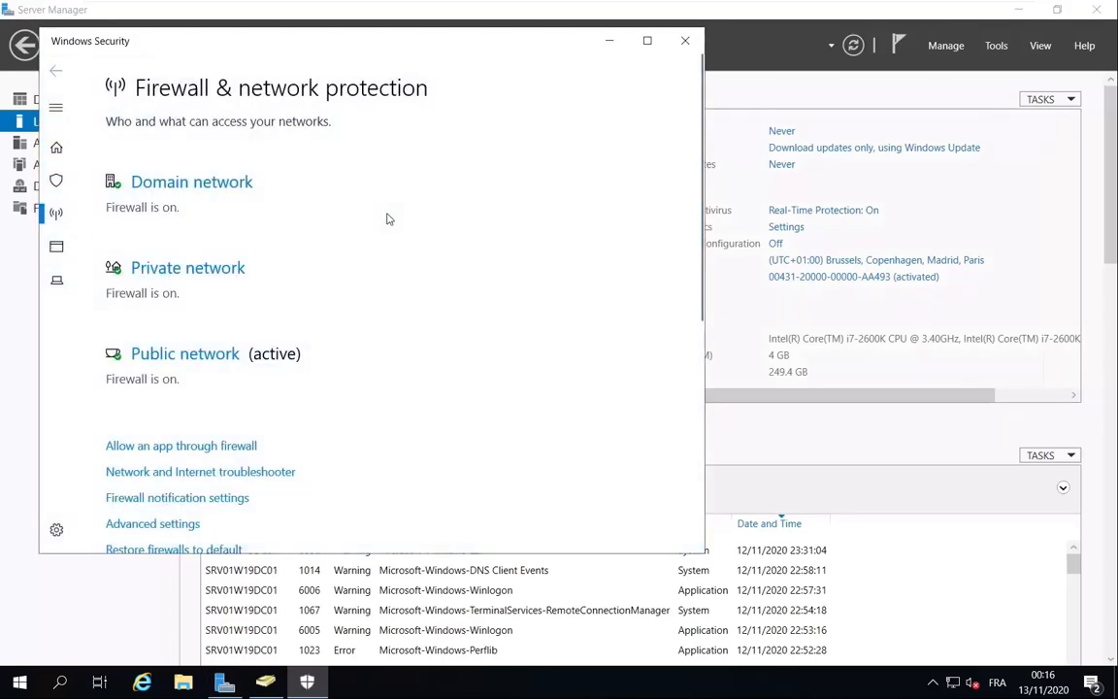
click(181, 184)
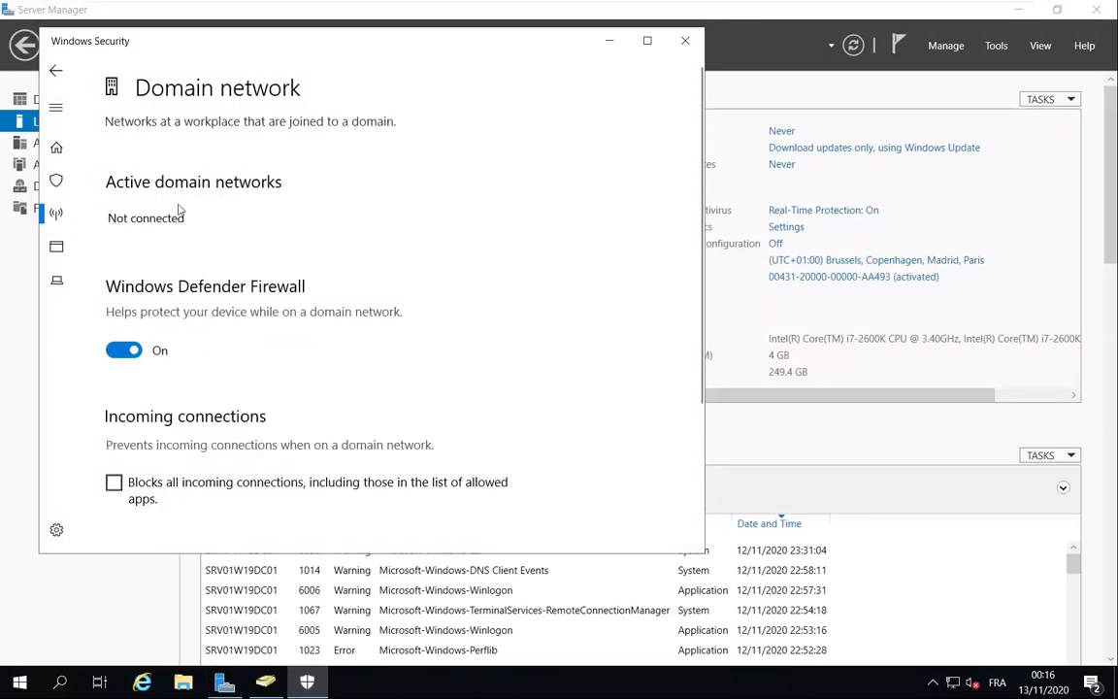
click(122, 350)
click(55, 70)
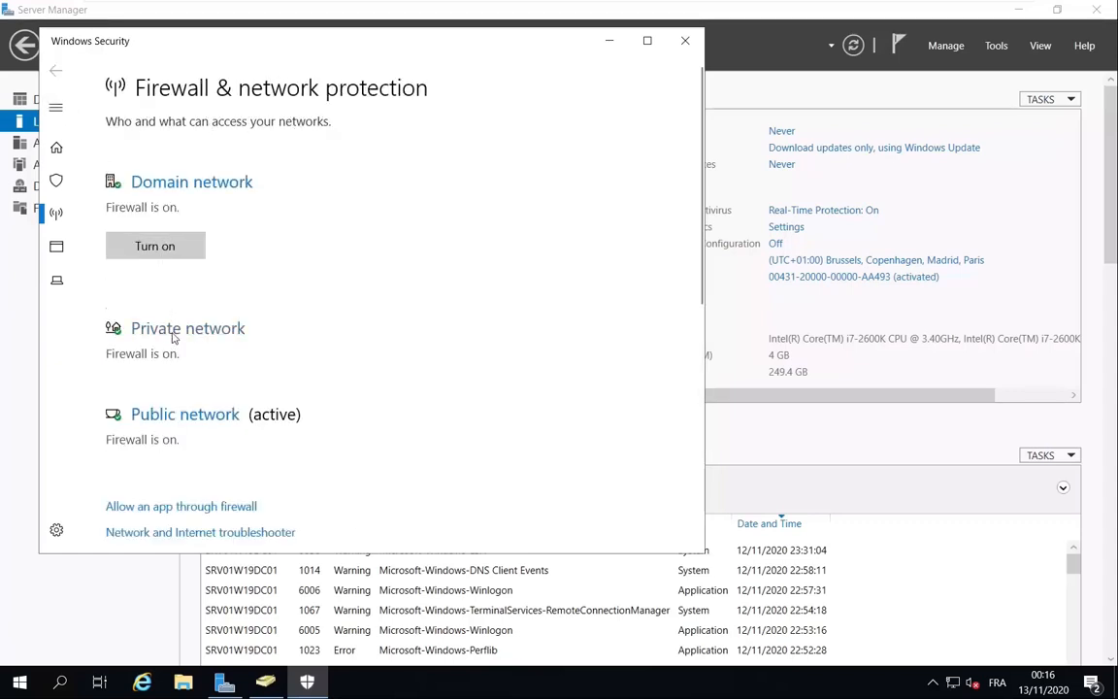
Turn off Windows Defender Firewall for the private and public networks.
click(141, 463)
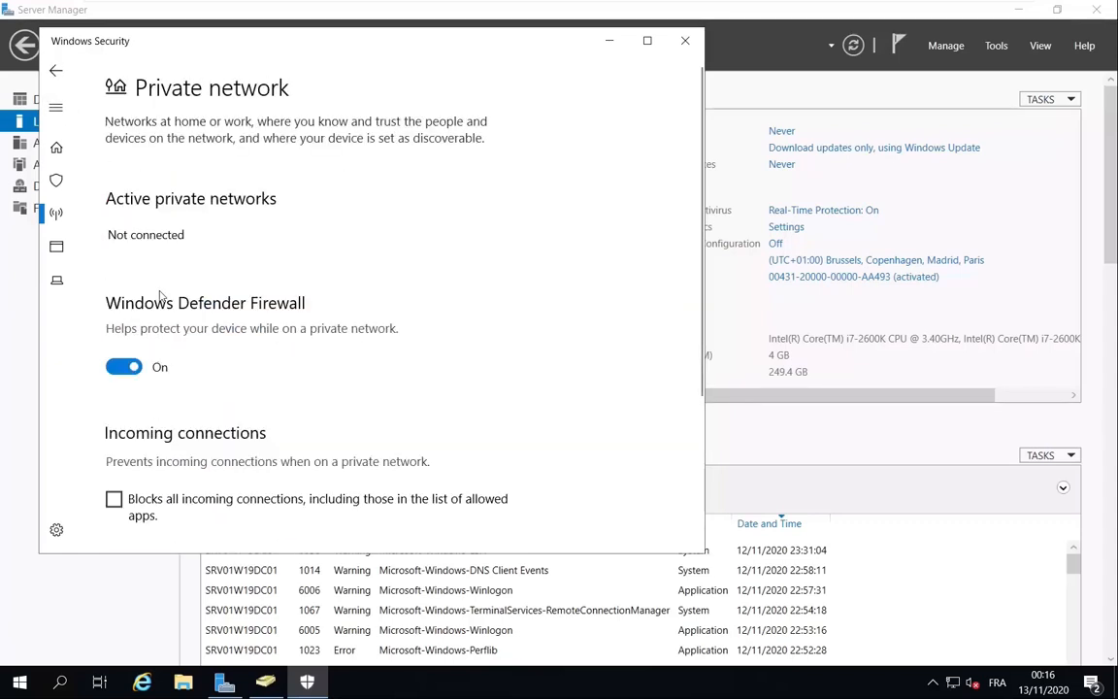
click(122, 366)
click(55, 70)
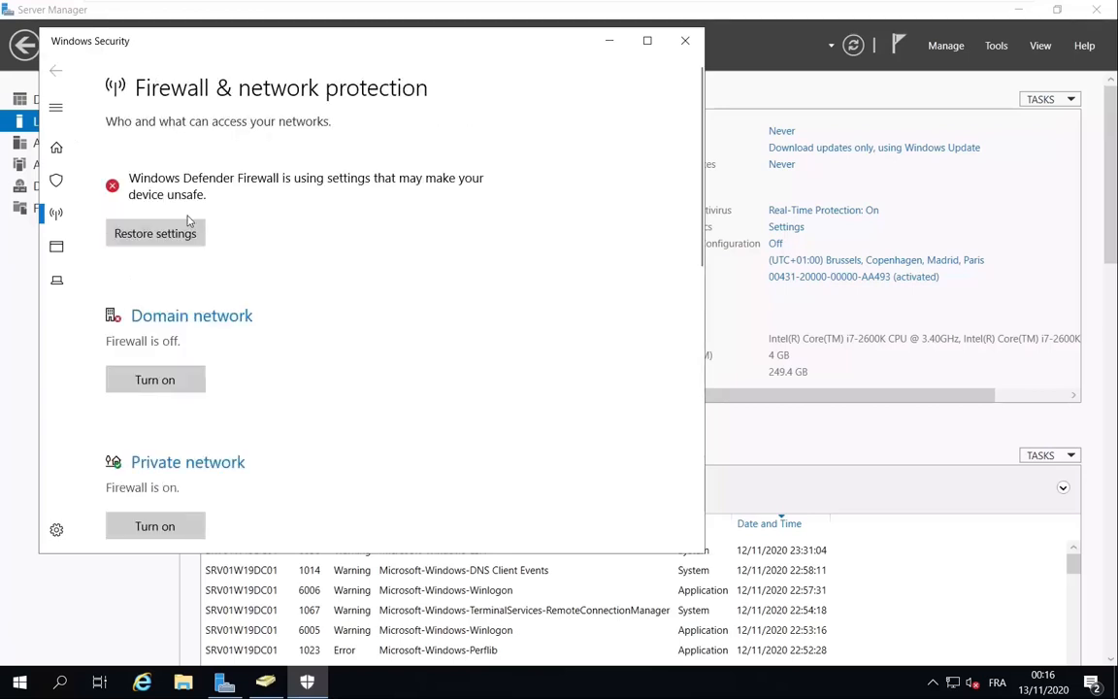
click(152, 463)
click(122, 366)
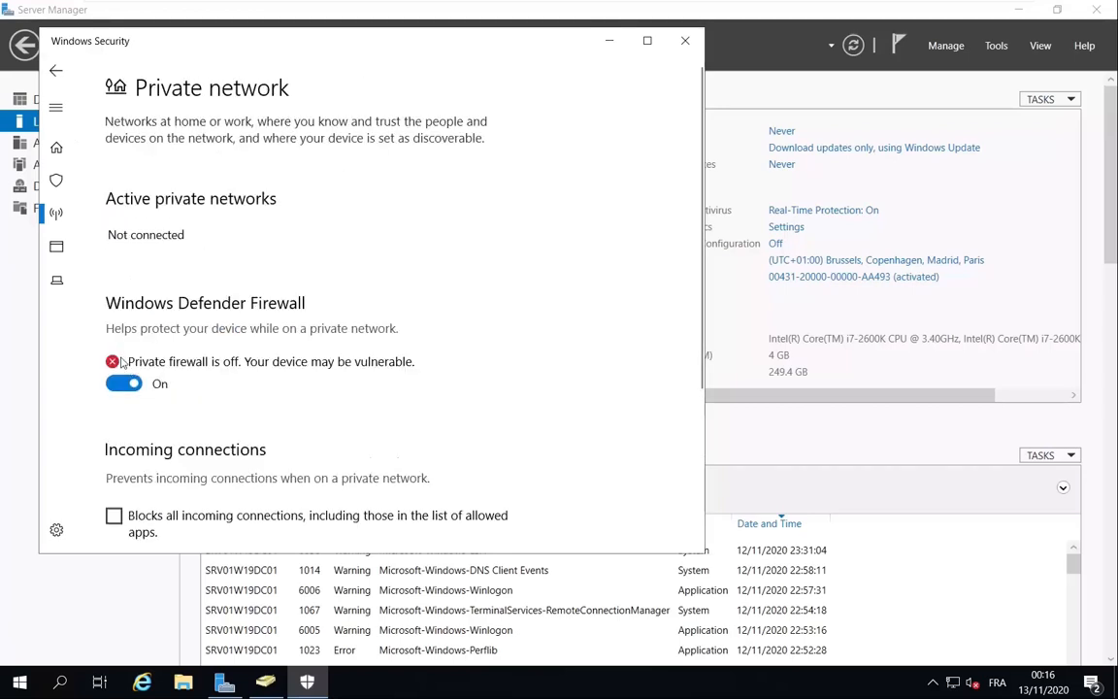
click(55, 70)
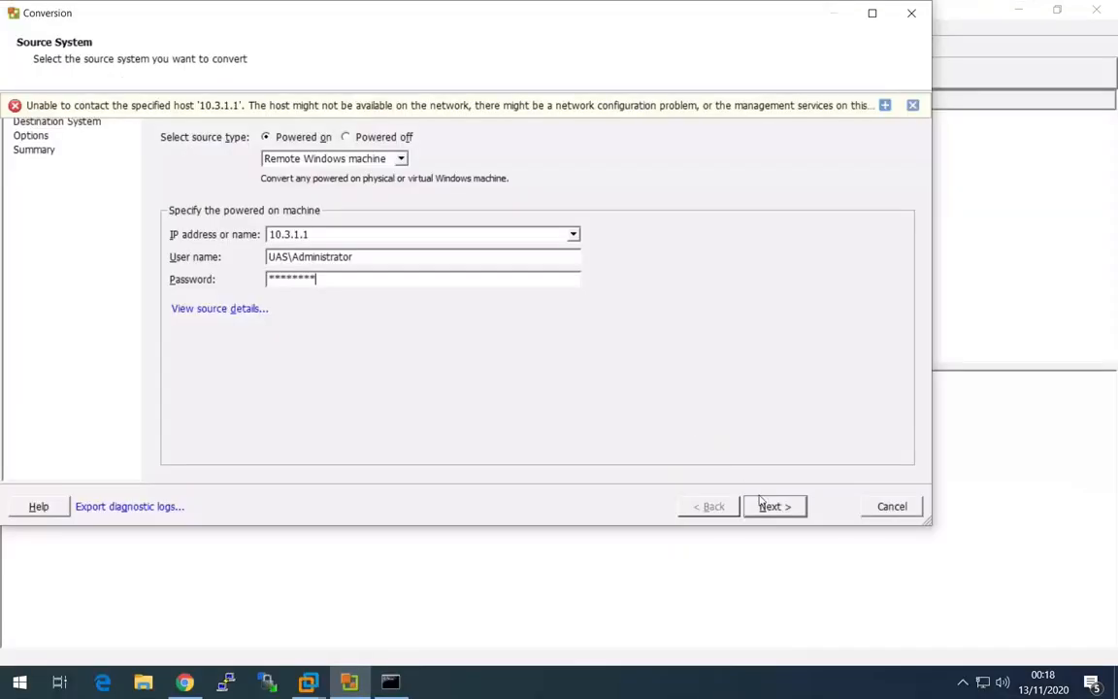
Switch back to VMware vCenter Converter, resubmit the source system, and accept the temporary agent installation with automatic uninstall.
click(775, 506)
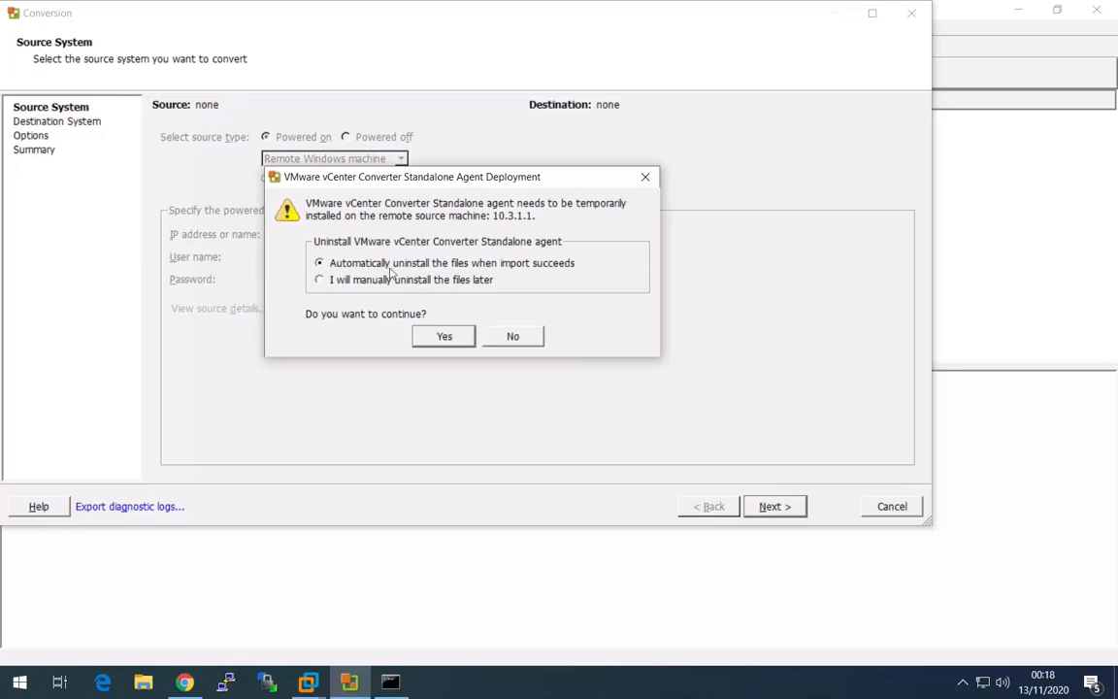
click(445, 336)
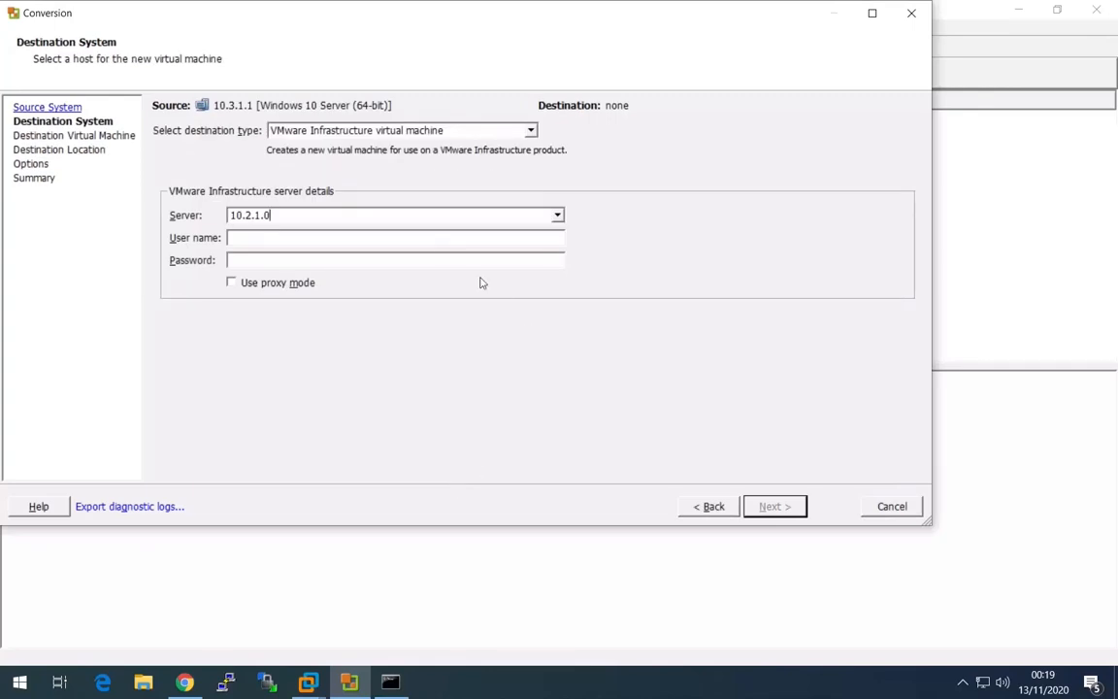
Connect to the destination server 10.2.1.0 as root with the account password, ignoring the certificate warnings.
click(241, 241)
text(root)
text(******)
text(**)
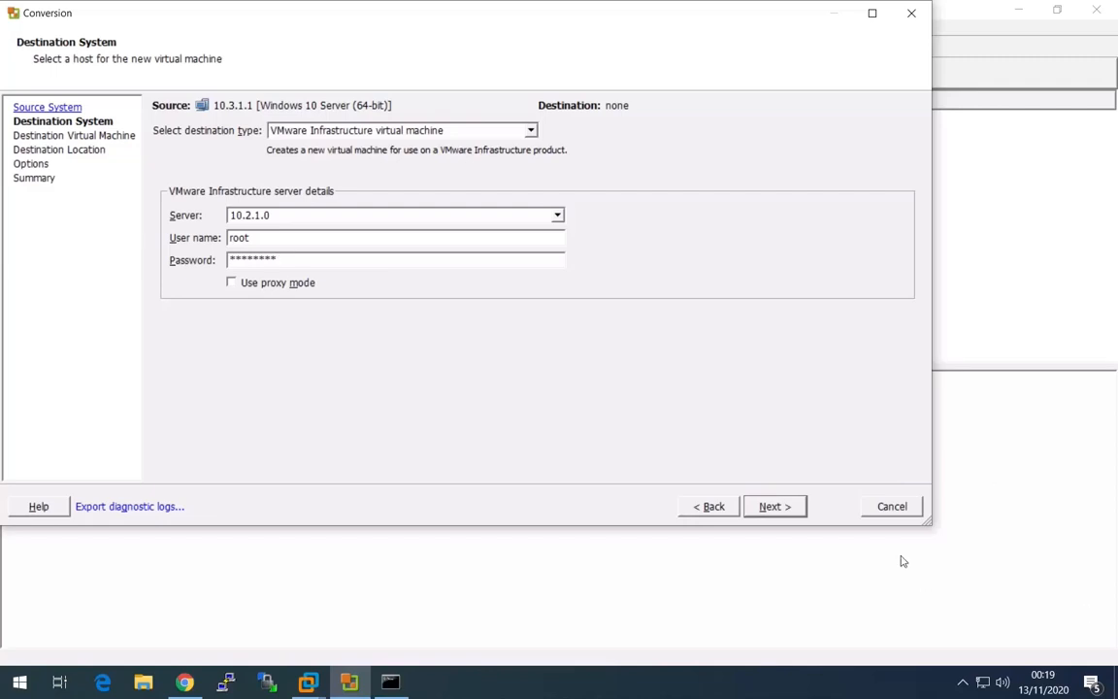
click(778, 504)
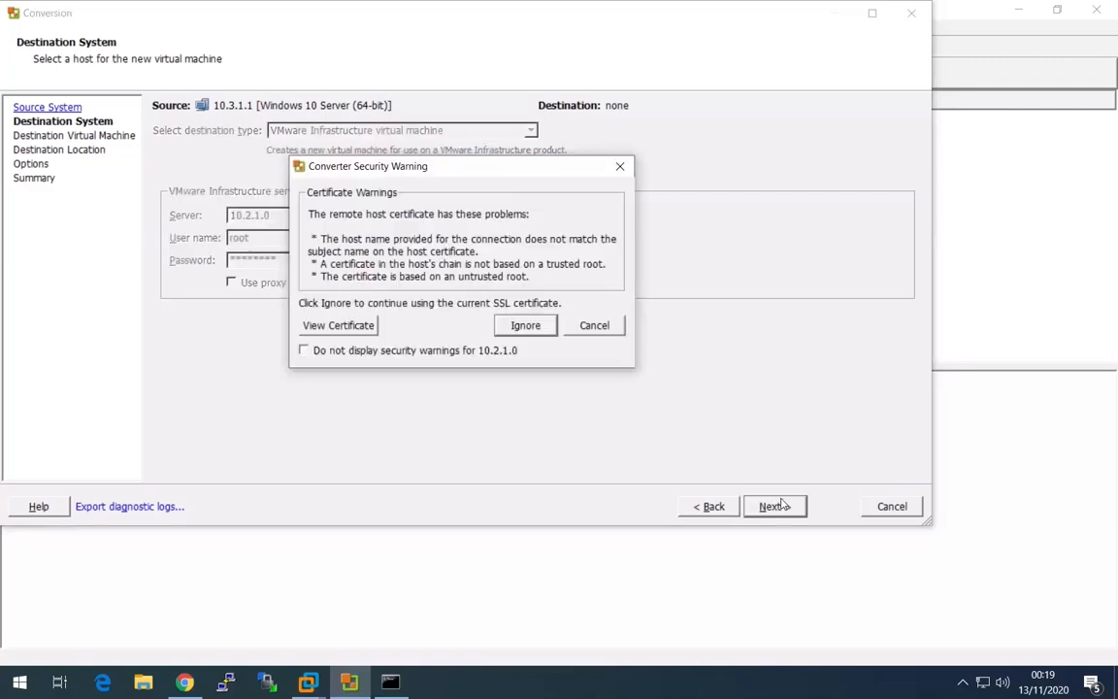
click(524, 325)
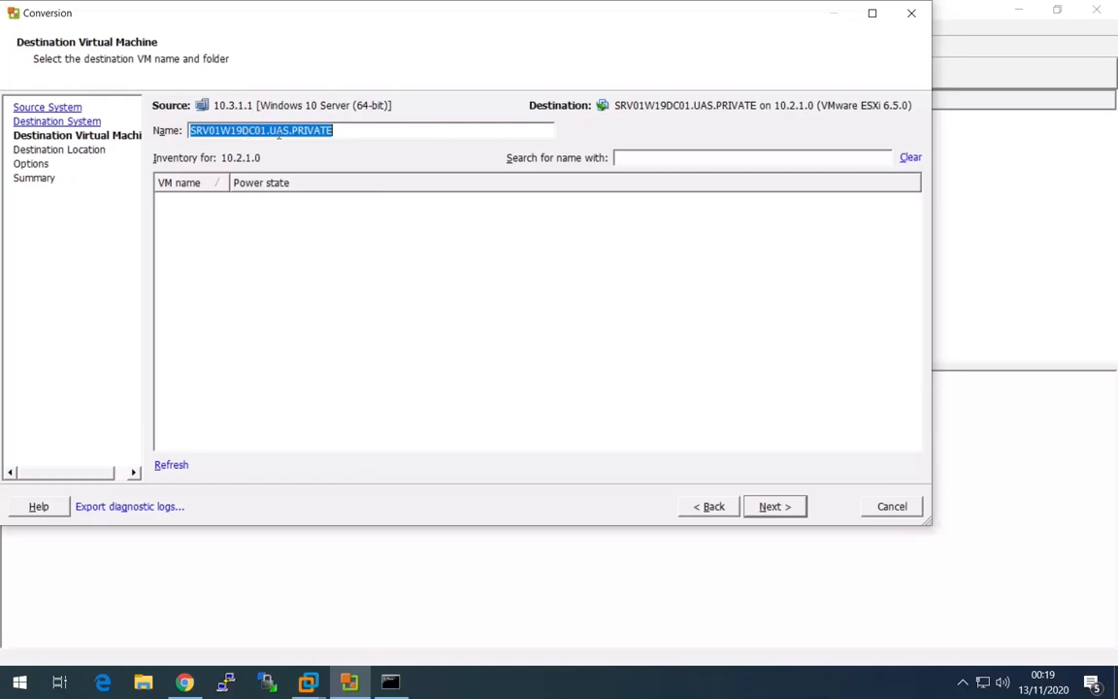
Accept the proposed VM name, the ESXISRV01.home host with datastore1 and Version 13, and the default options, and start the conversion.
click(781, 516)
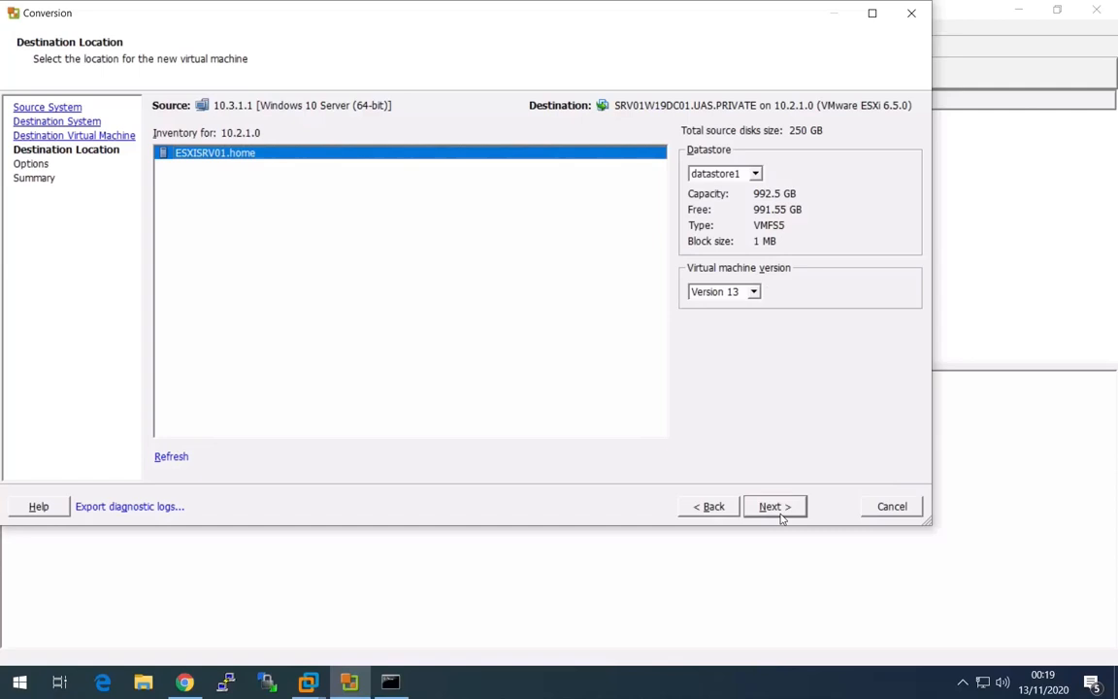
click(782, 516)
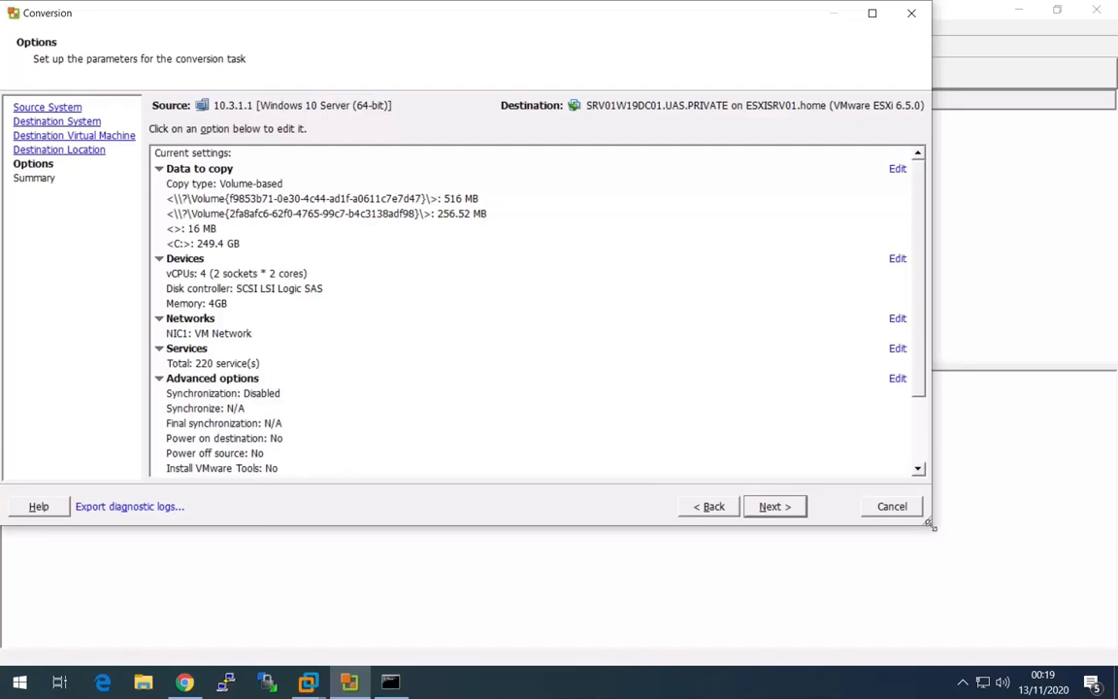
drag(930, 525, 1039, 602)
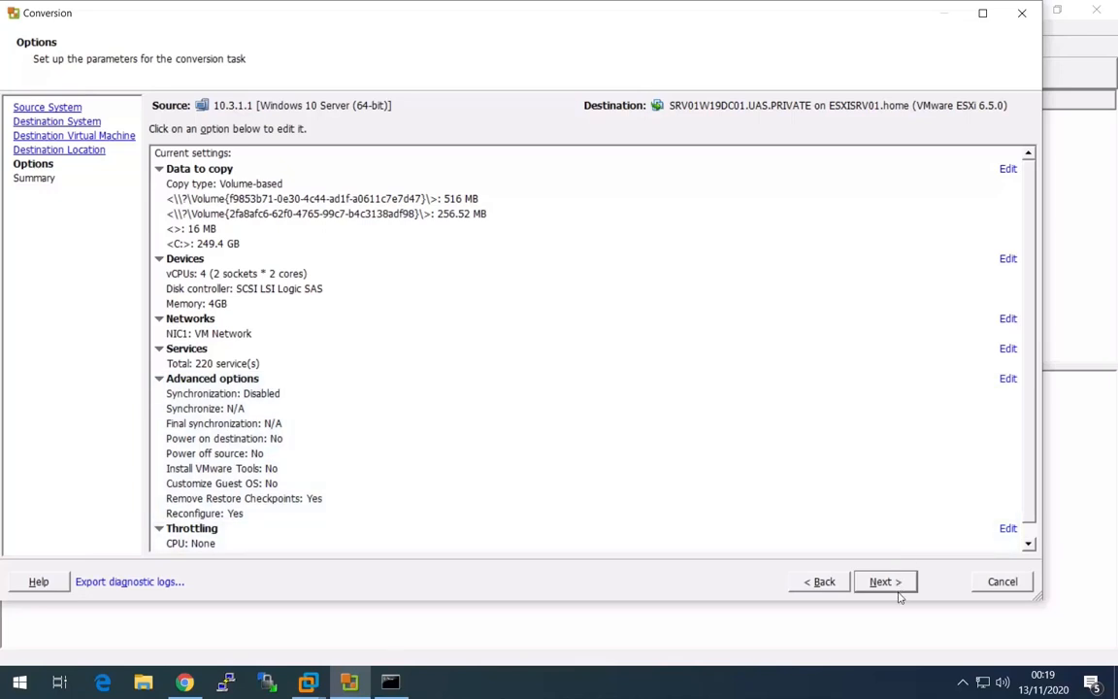
click(898, 587)
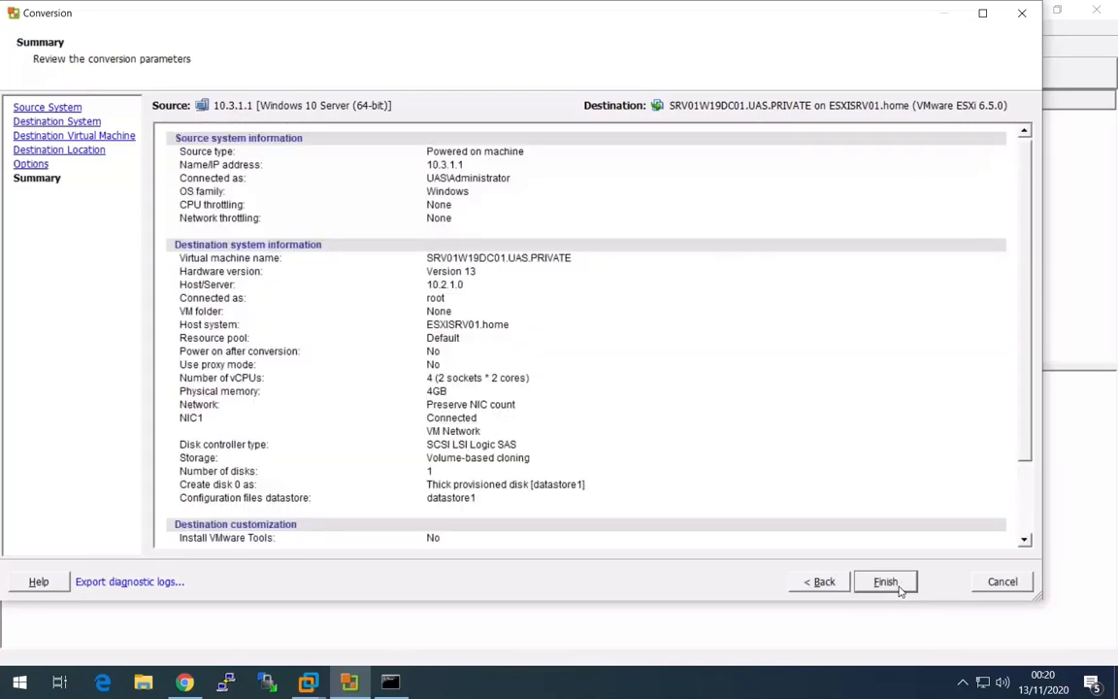
click(886, 582)
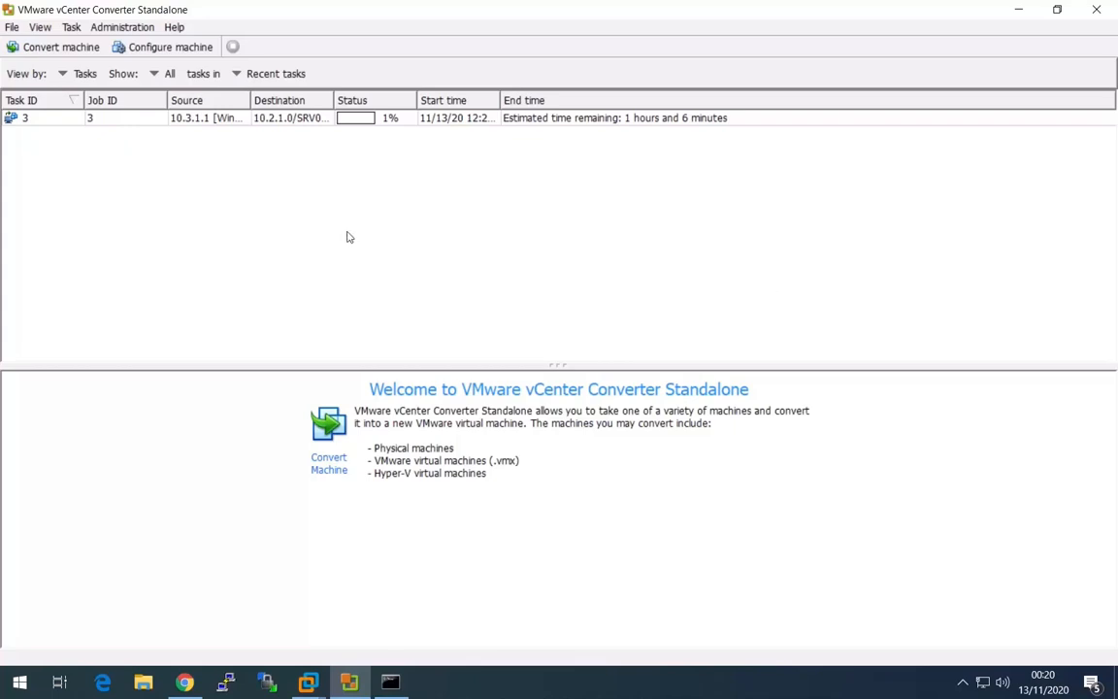
Display the conversion task's progress details and widen the Source, Start time and Destination columns of the task list.
click(134, 113)
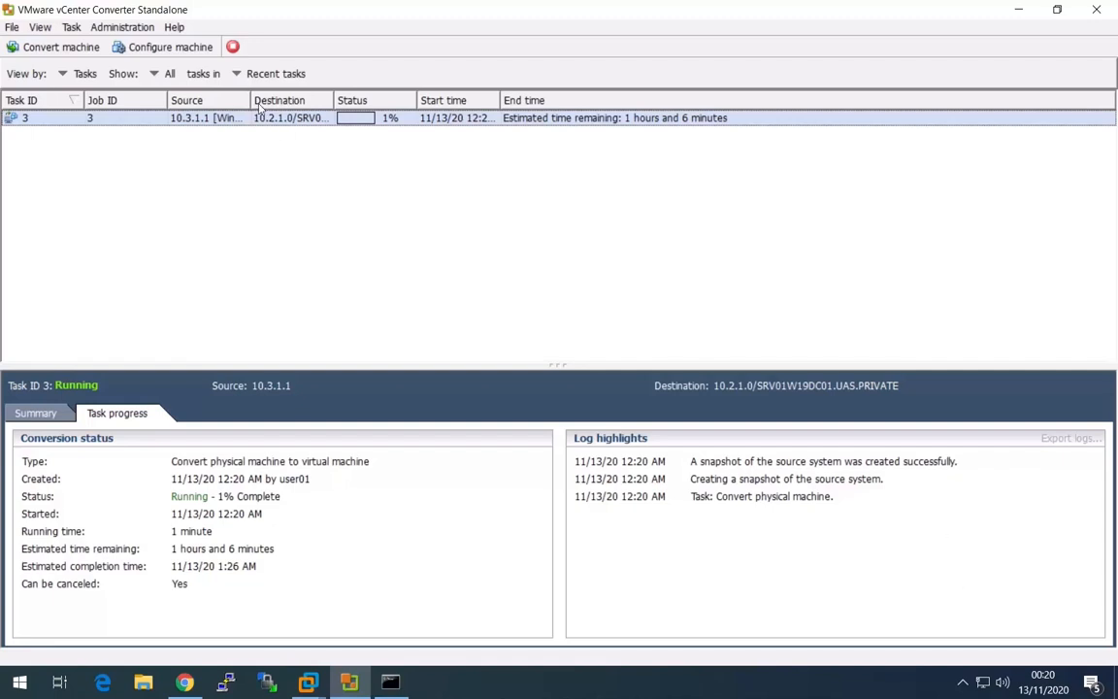
drag(250, 100, 368, 100)
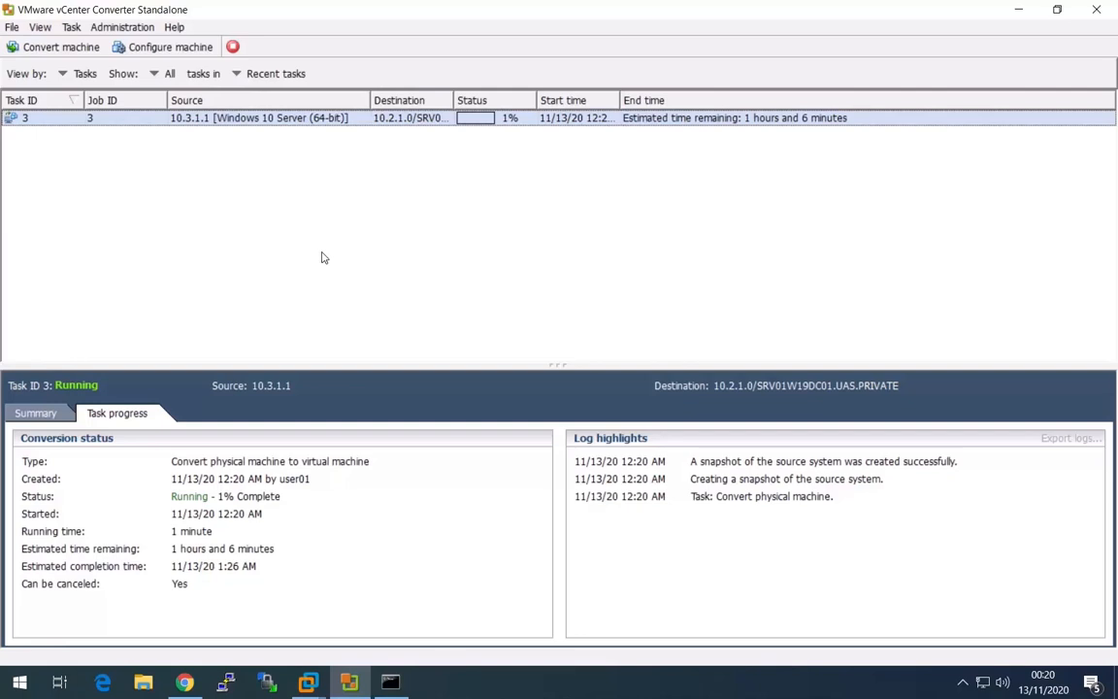
drag(620, 100, 652, 100)
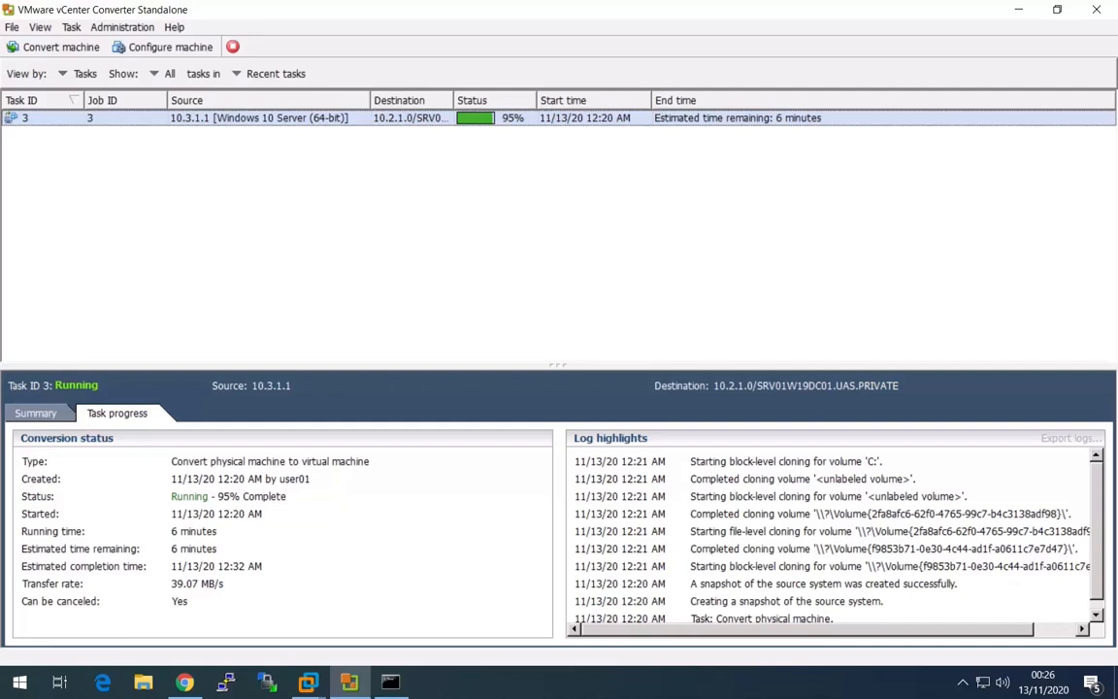
double_click(452, 101)
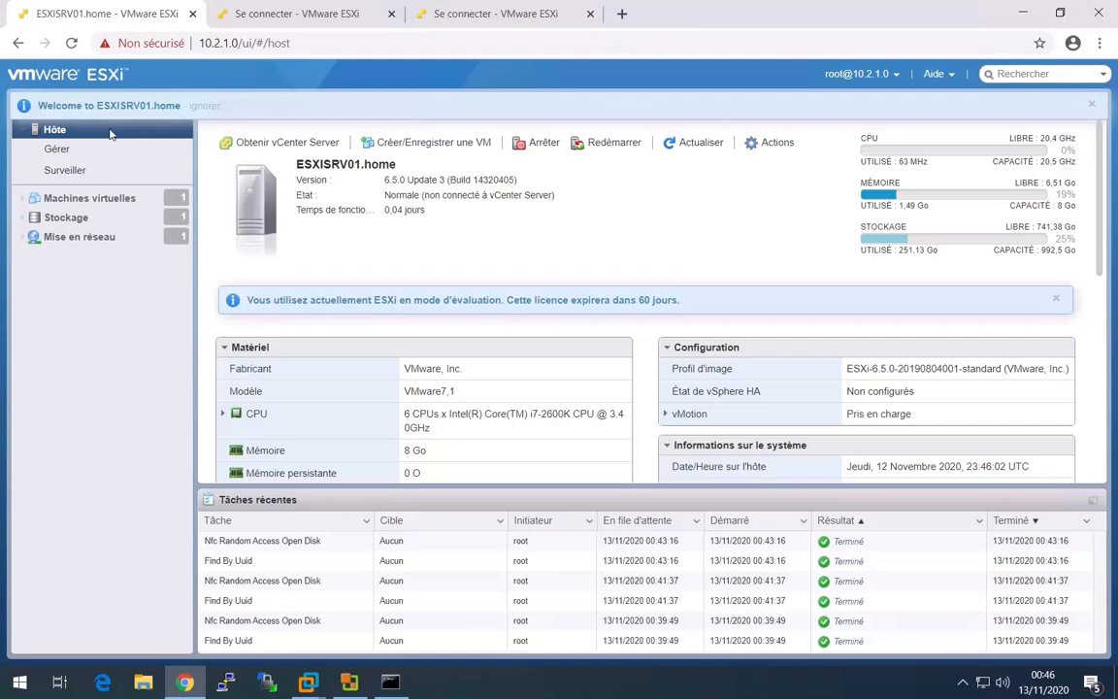
Refresh the ESXi web client in the browser and open the SRV01W19DC01.UAS.PRIVATE virtual machine's page.
click(70, 43)
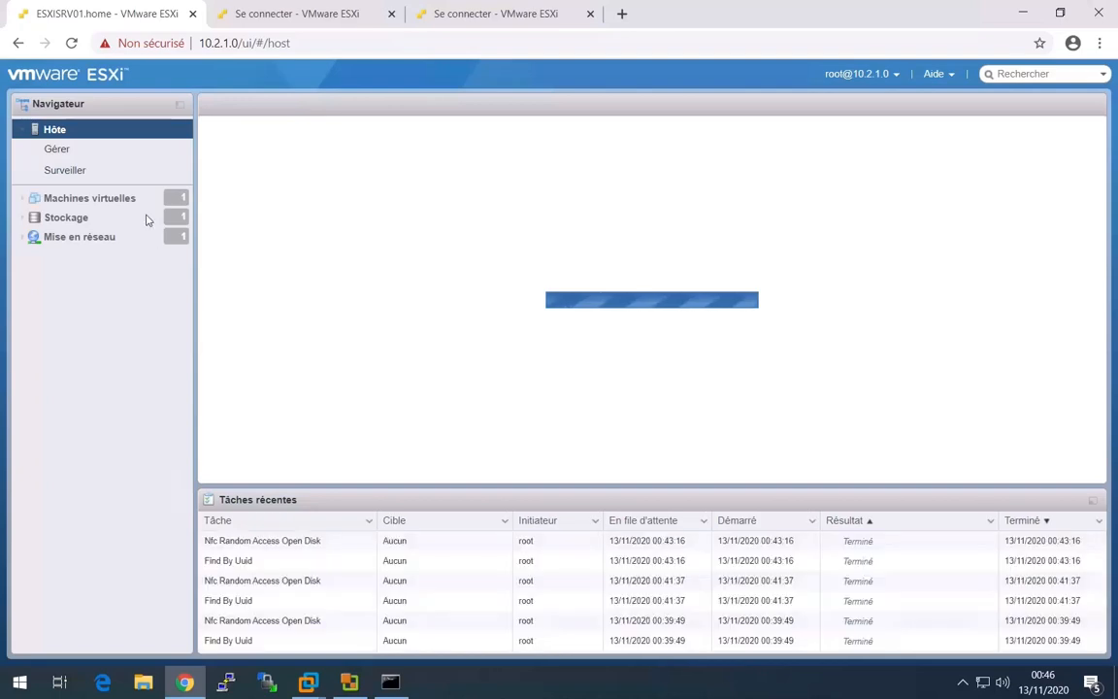
click(128, 197)
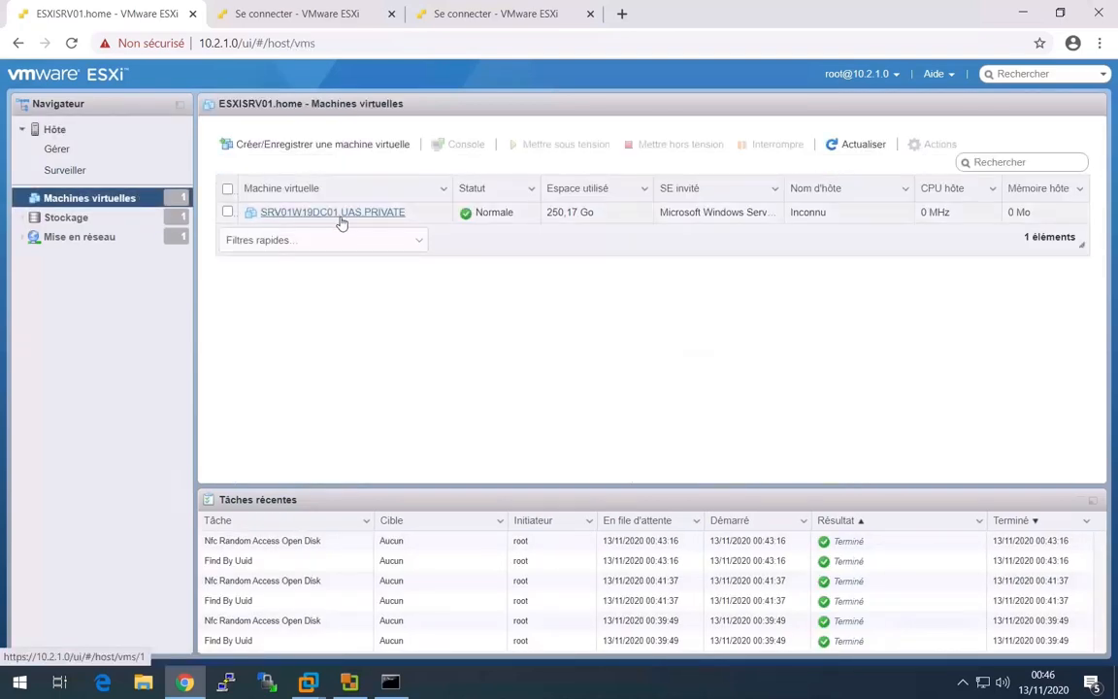
click(336, 220)
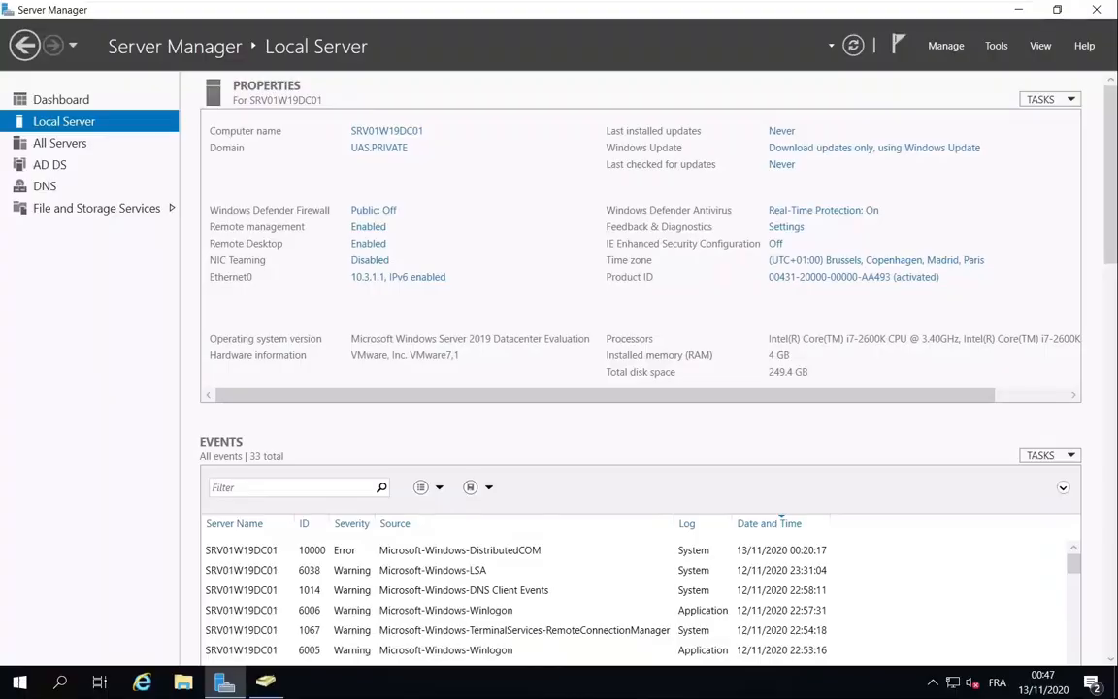
Switch to the original source server and shut it down with the reason Other (Unplanned).
right_click(29, 684)
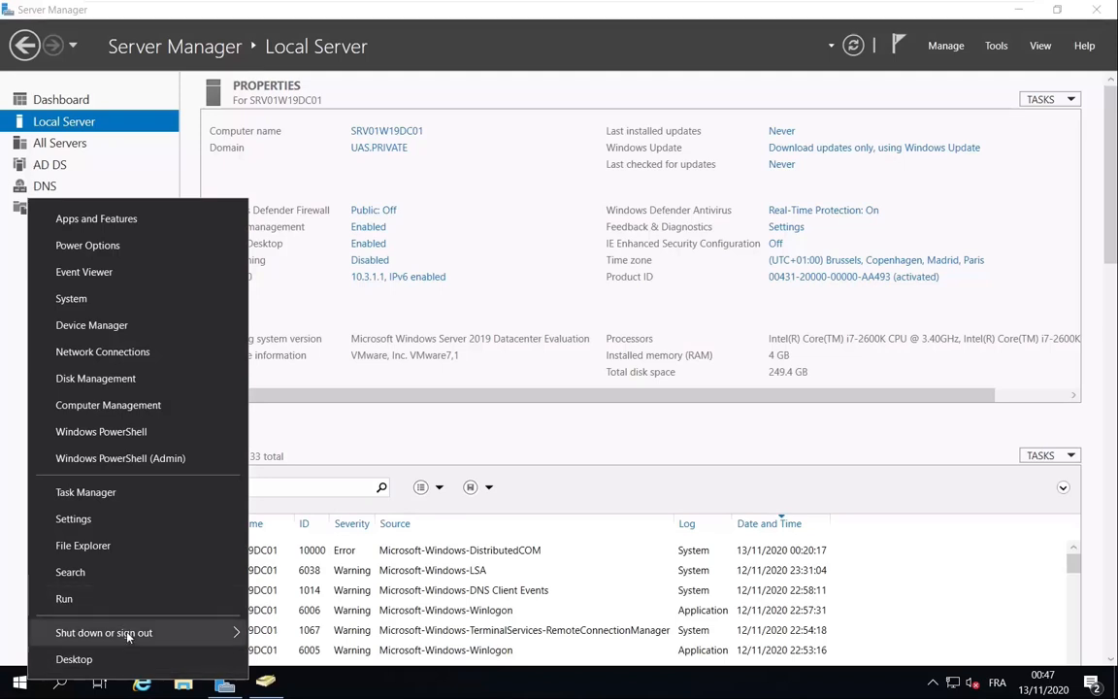
mouse_move(119, 632)
click(323, 612)
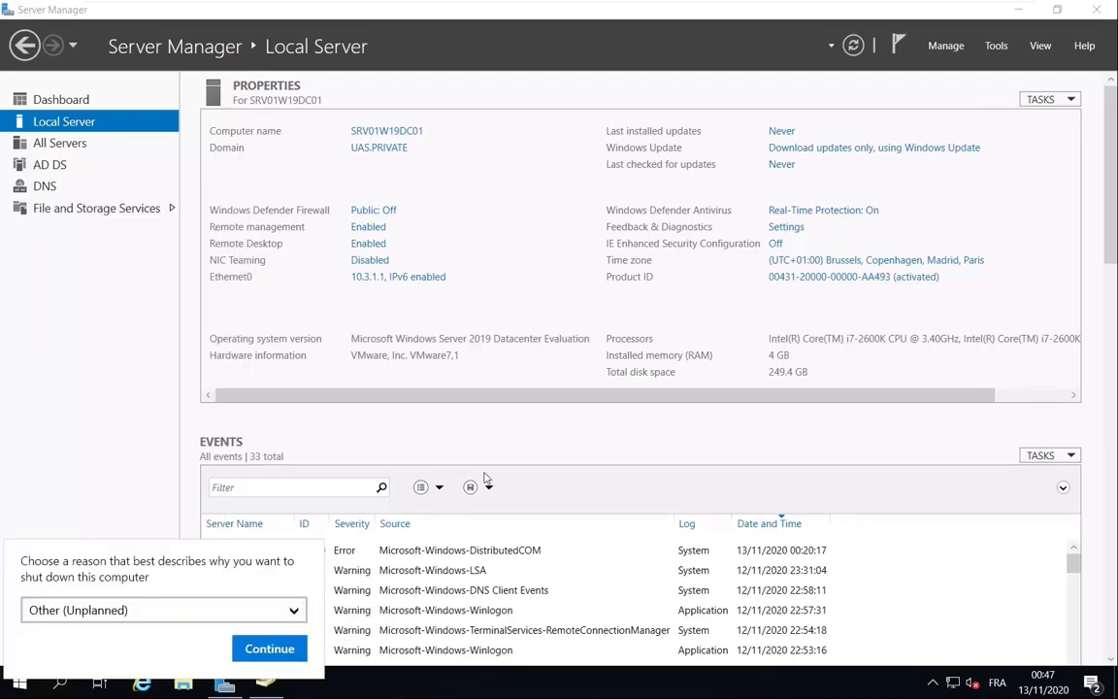
click(297, 648)
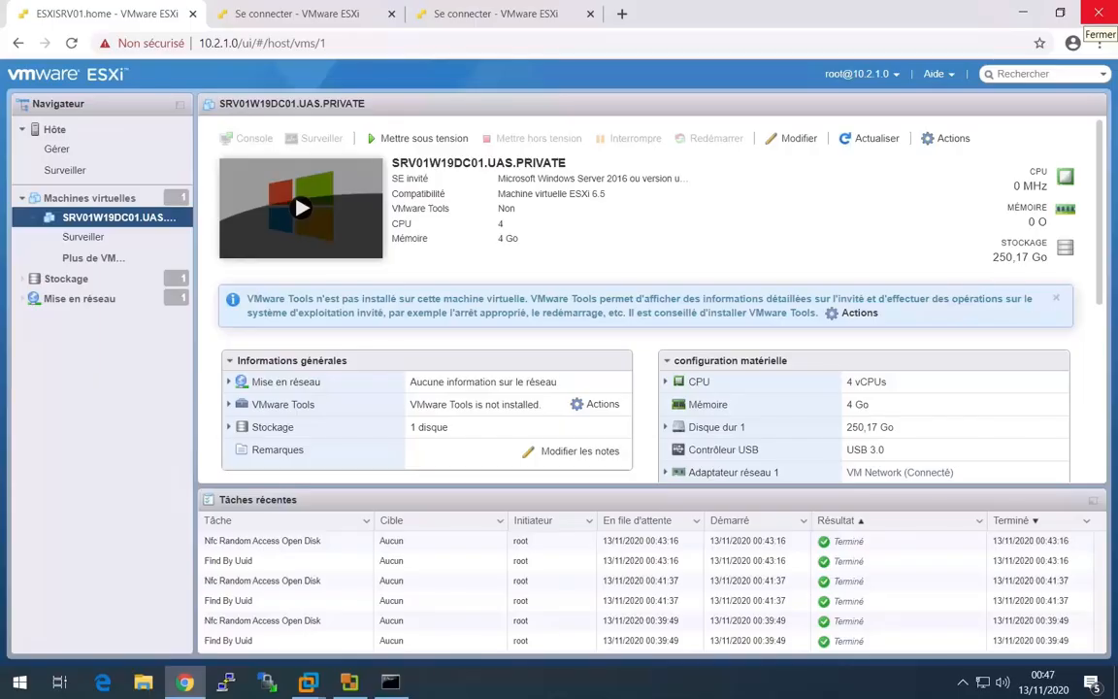
Power on the SRV01W19DC01.UAS.PRIVATE virtual machine in the ESXi web client and open its console in a new browser tab.
click(303, 206)
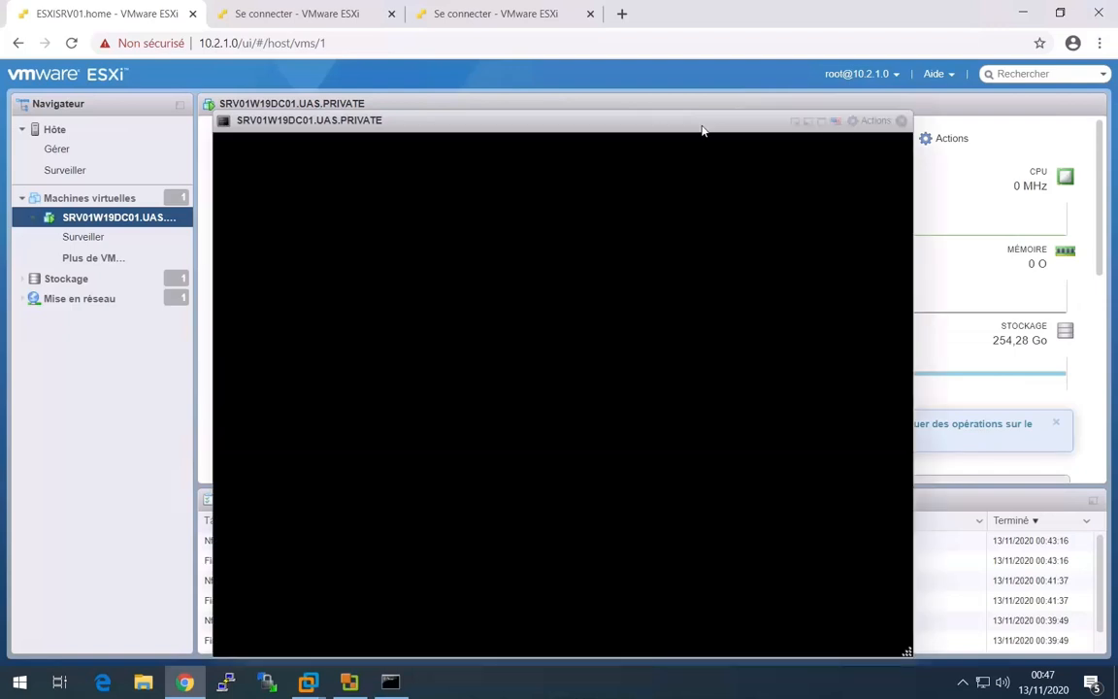
click(874, 123)
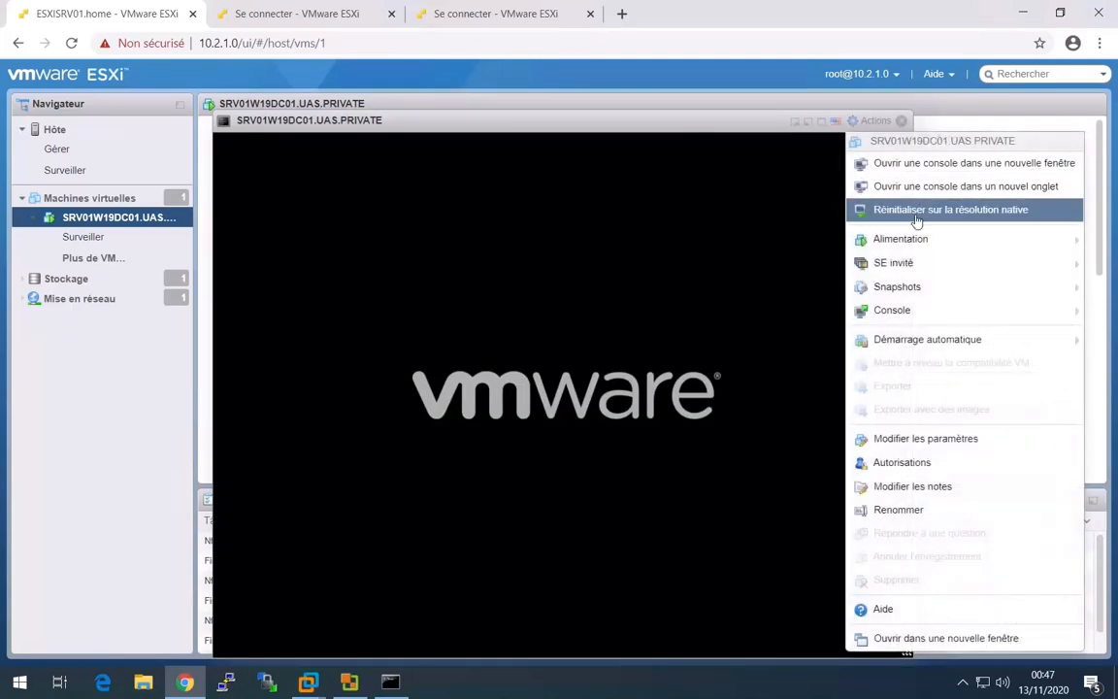
click(935, 188)
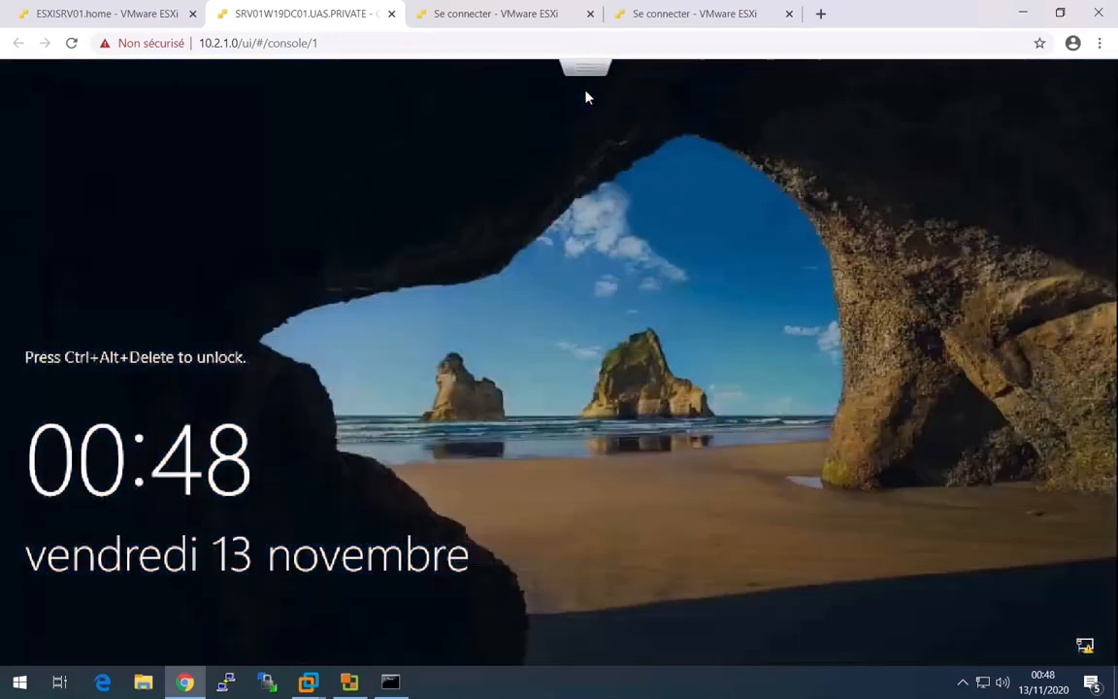
Send Ctrl-Alt-Delete to the virtual machine and sign in as UAS\Administrator with the account password.
click(588, 70)
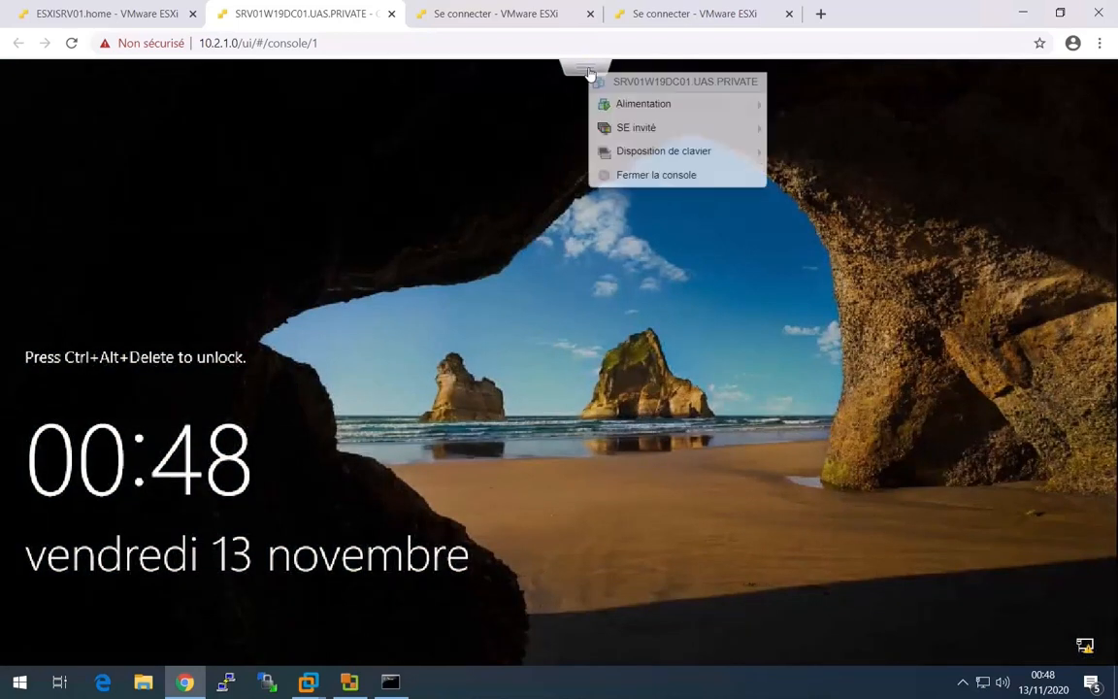
mouse_move(718, 135)
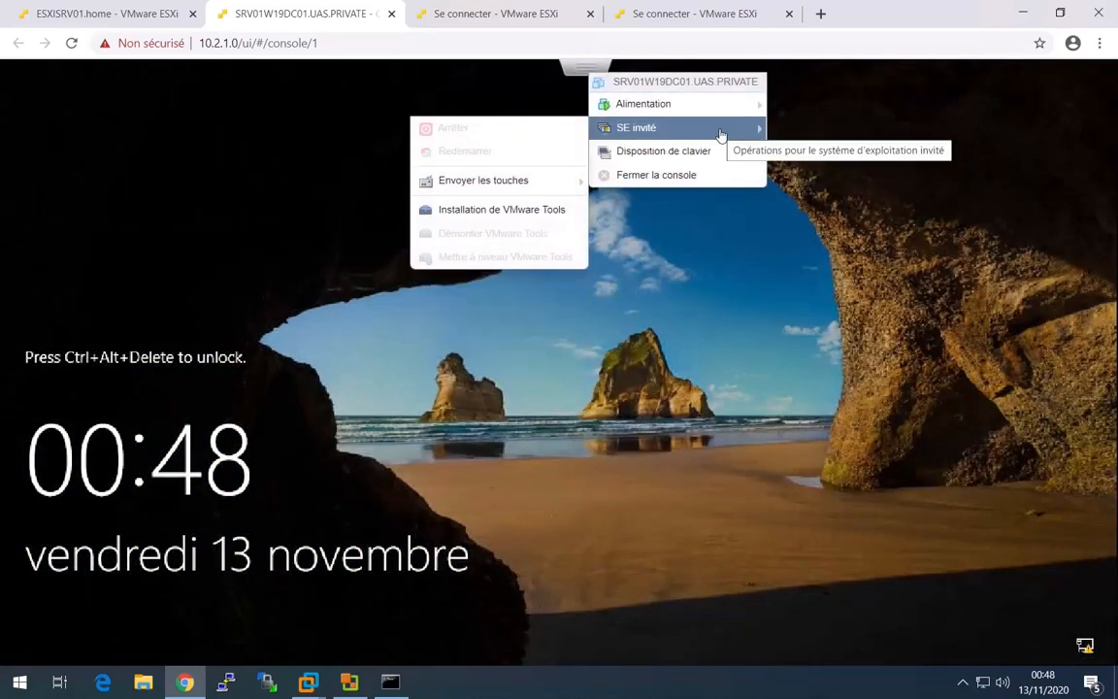
mouse_move(546, 187)
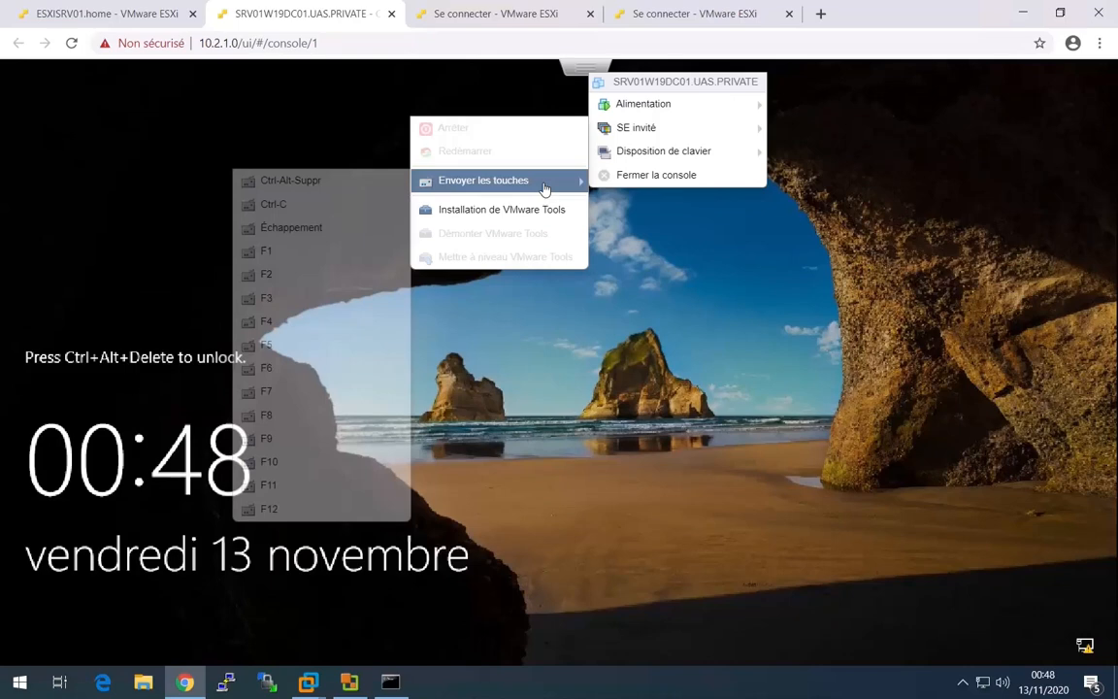
click(382, 182)
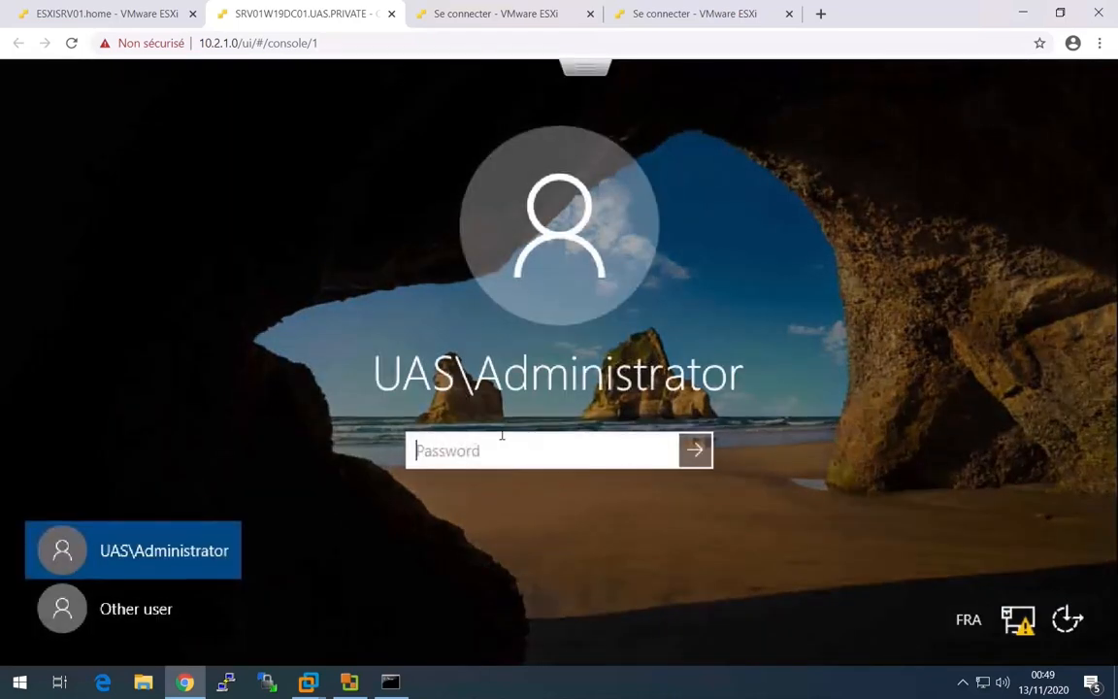
text(******)
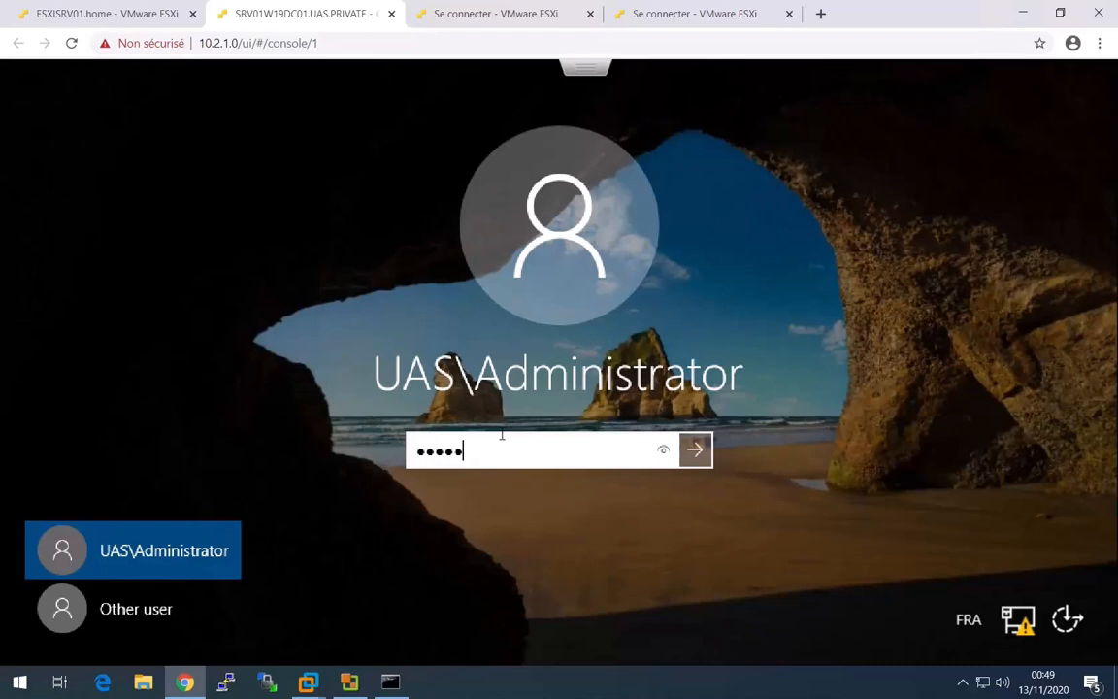
text(**)
key(Return)
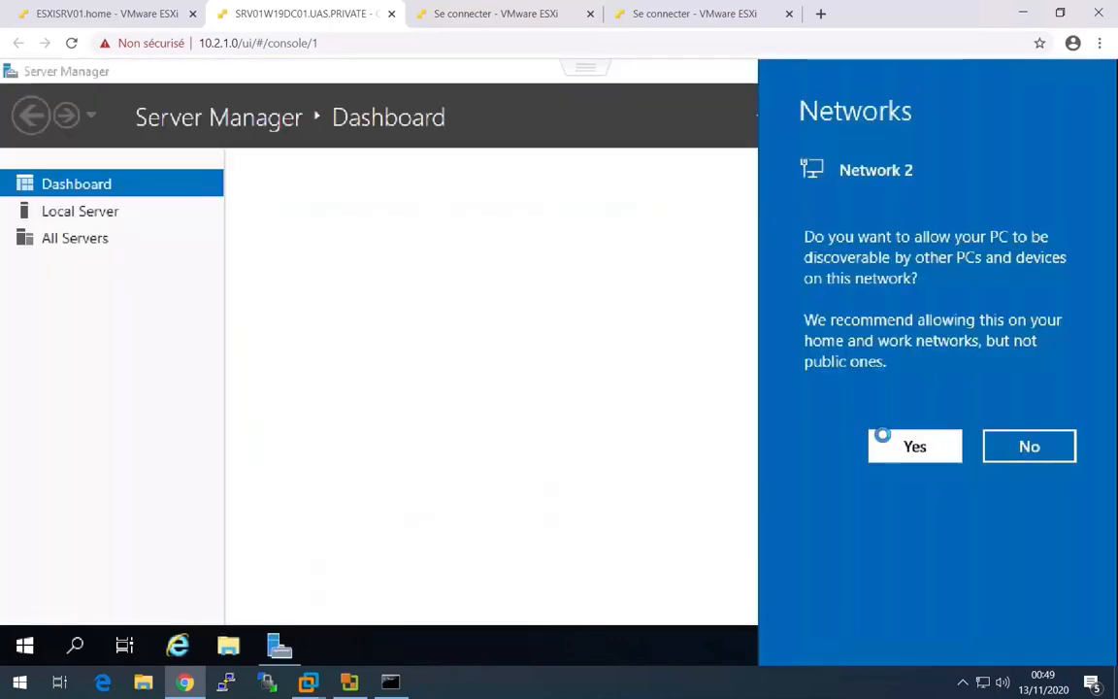
Allow the server to be discoverable on Network 2 and display the Local Server properties in Server Manager.
click(879, 442)
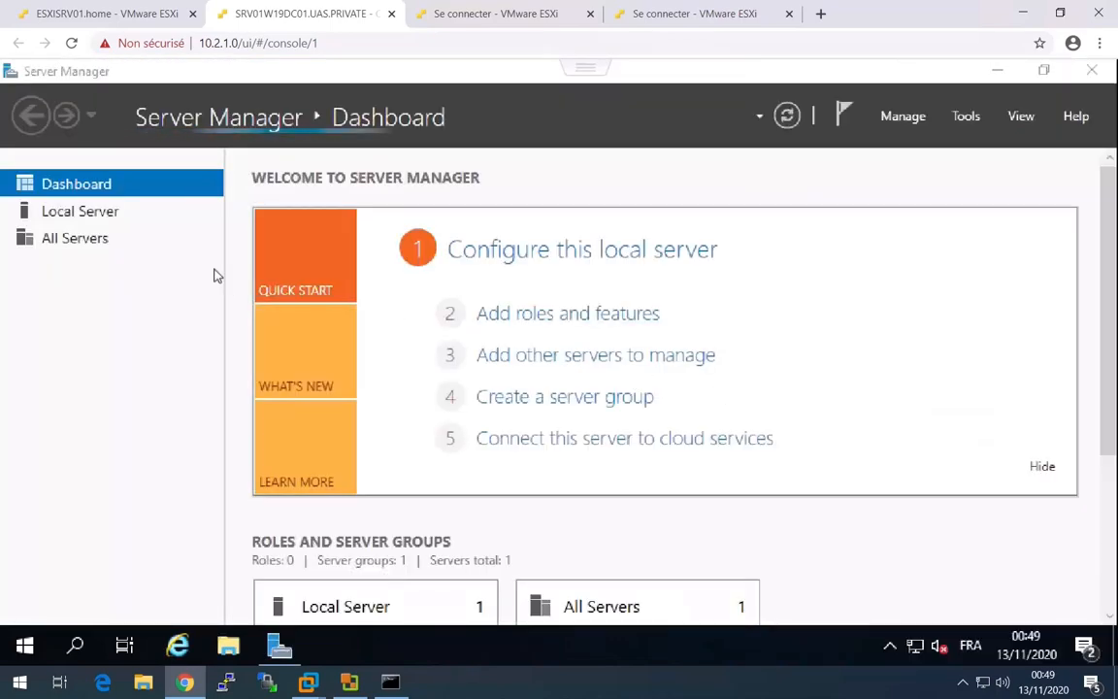
click(113, 212)
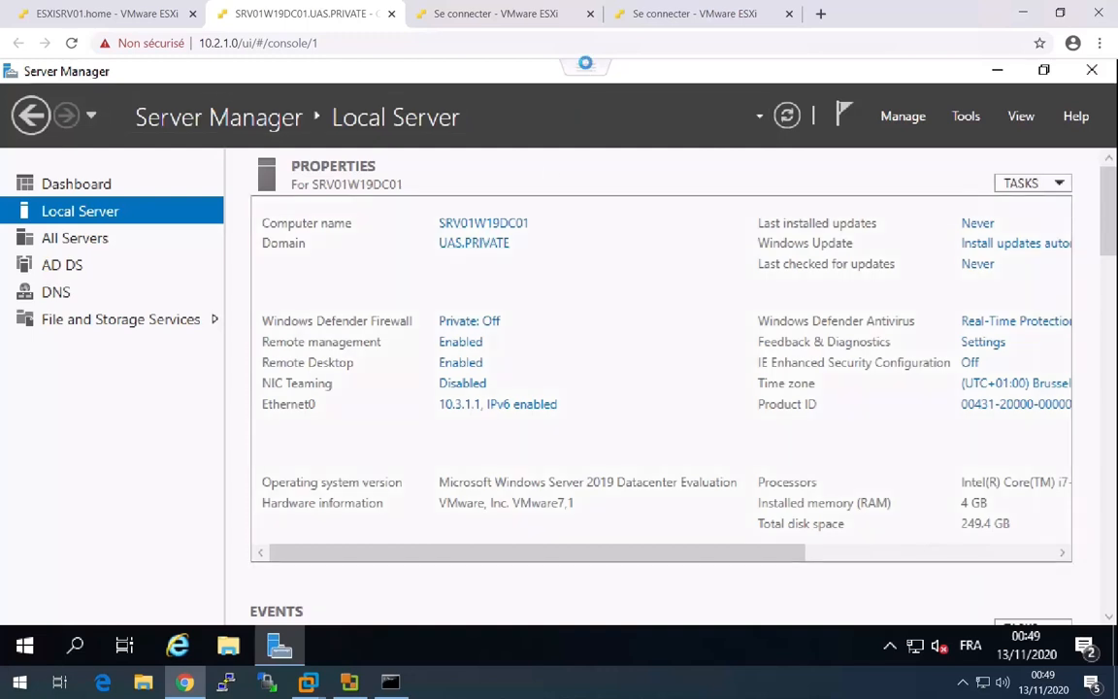
Mount the VMware Tools installation disc in the SRV01W19DC01.UAS.PRIVATE guest.
click(585, 68)
mouse_move(648, 128)
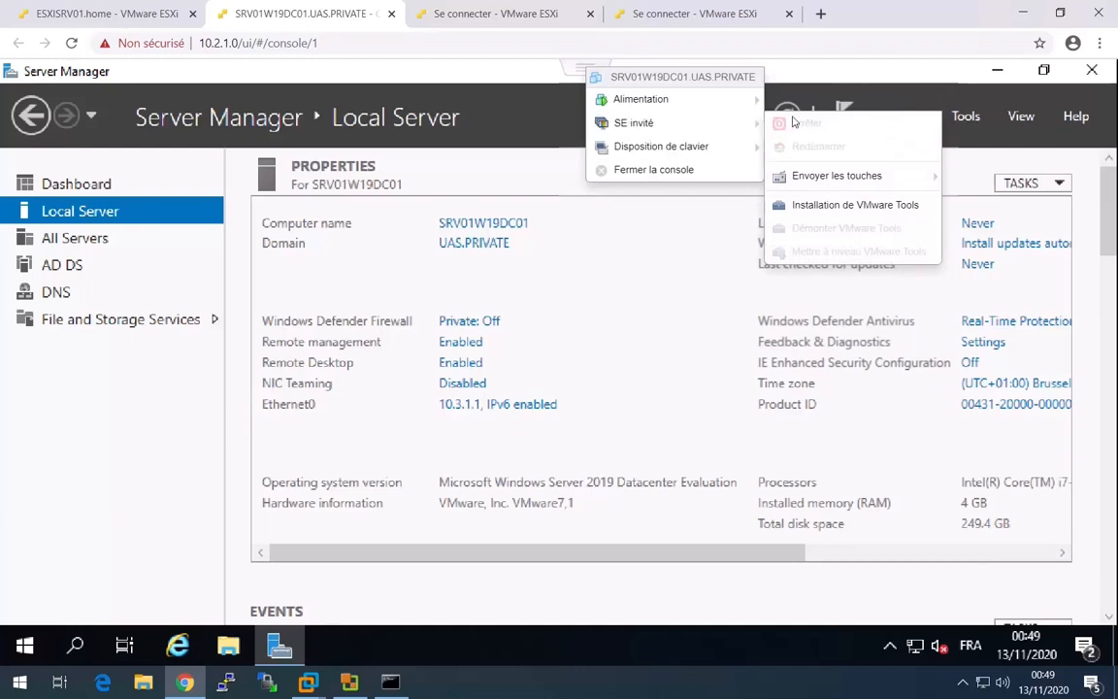
click(818, 205)
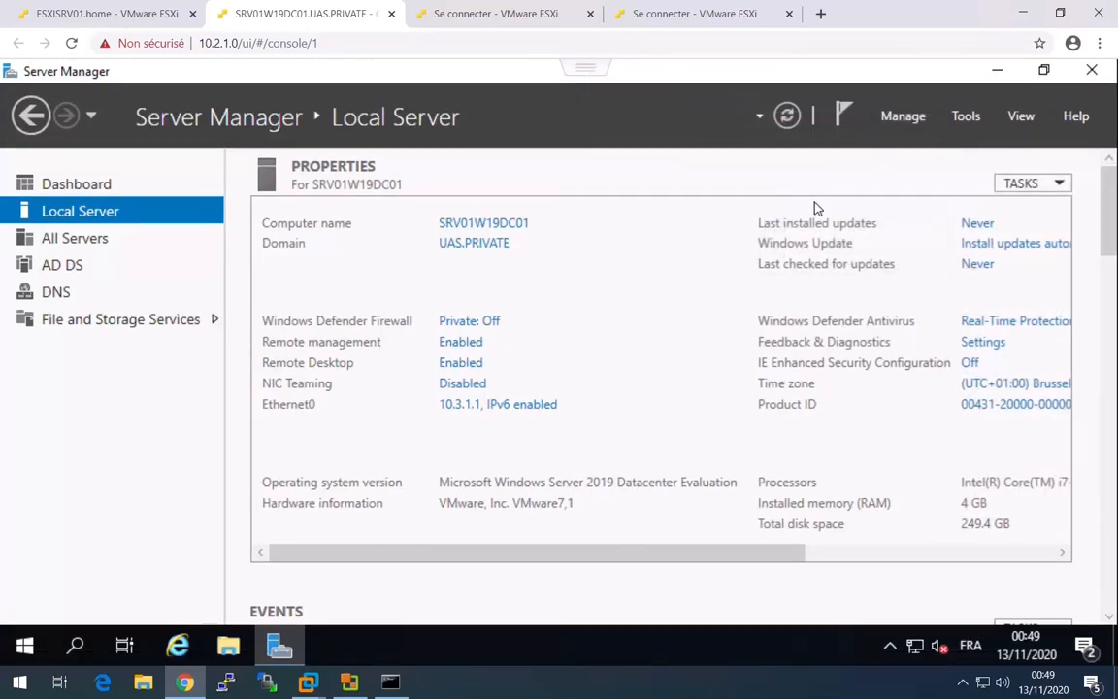
Launch the VMware Tools installer from DVD drive D: in the guest and bring its wizard to the front.
click(229, 651)
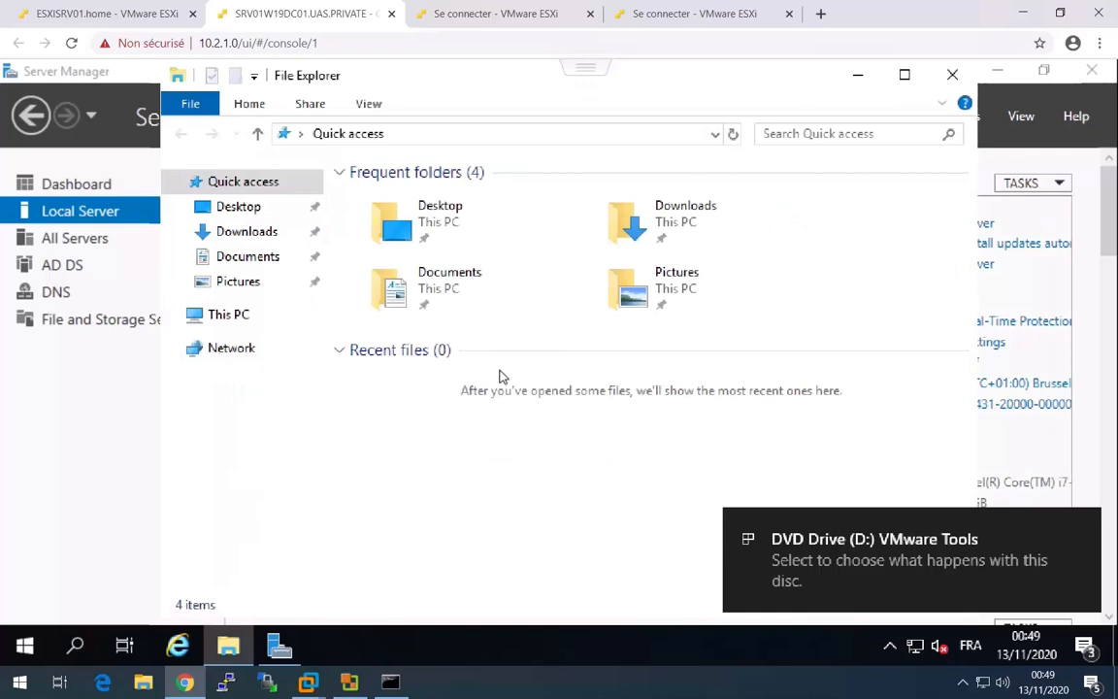
click(229, 314)
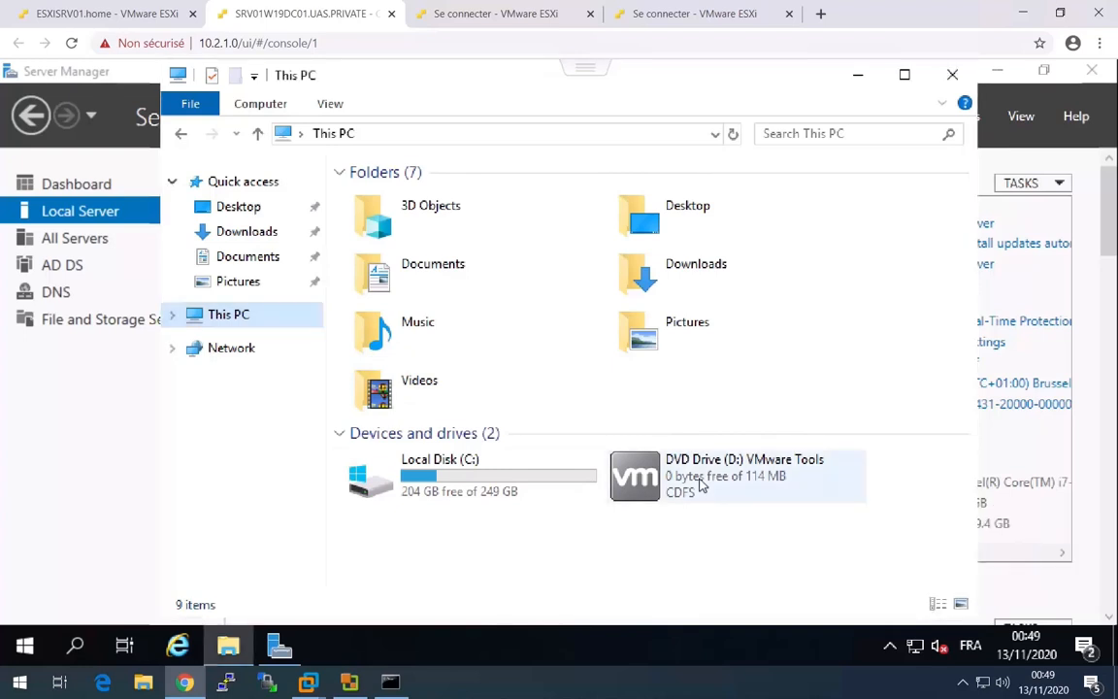
double_click(703, 485)
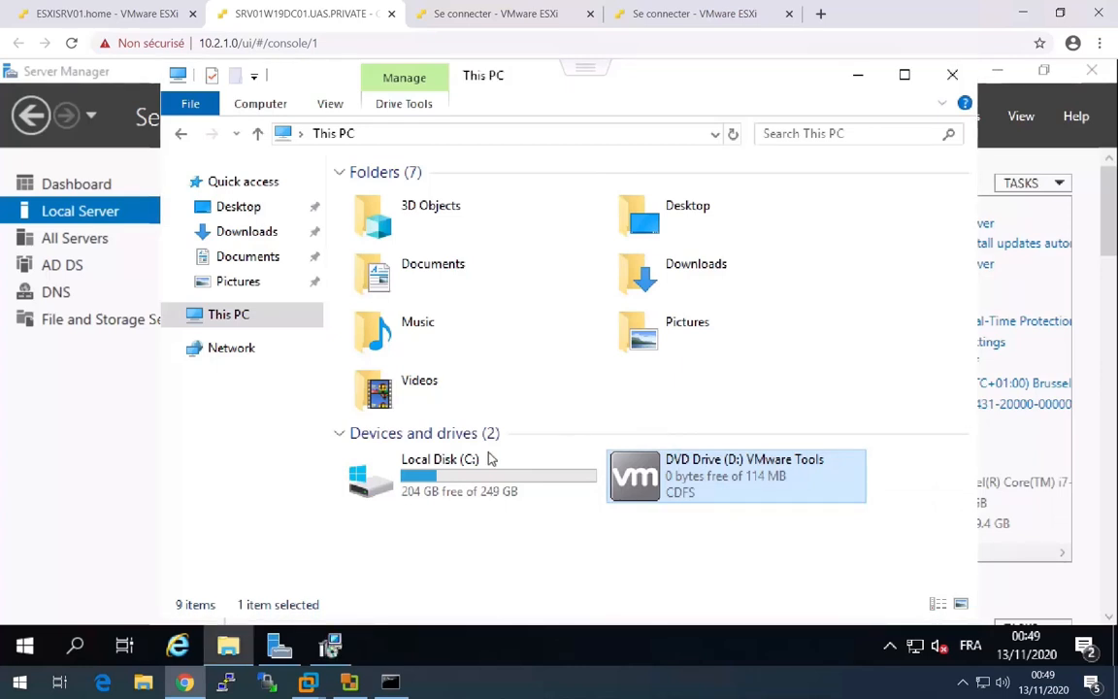
click(330, 645)
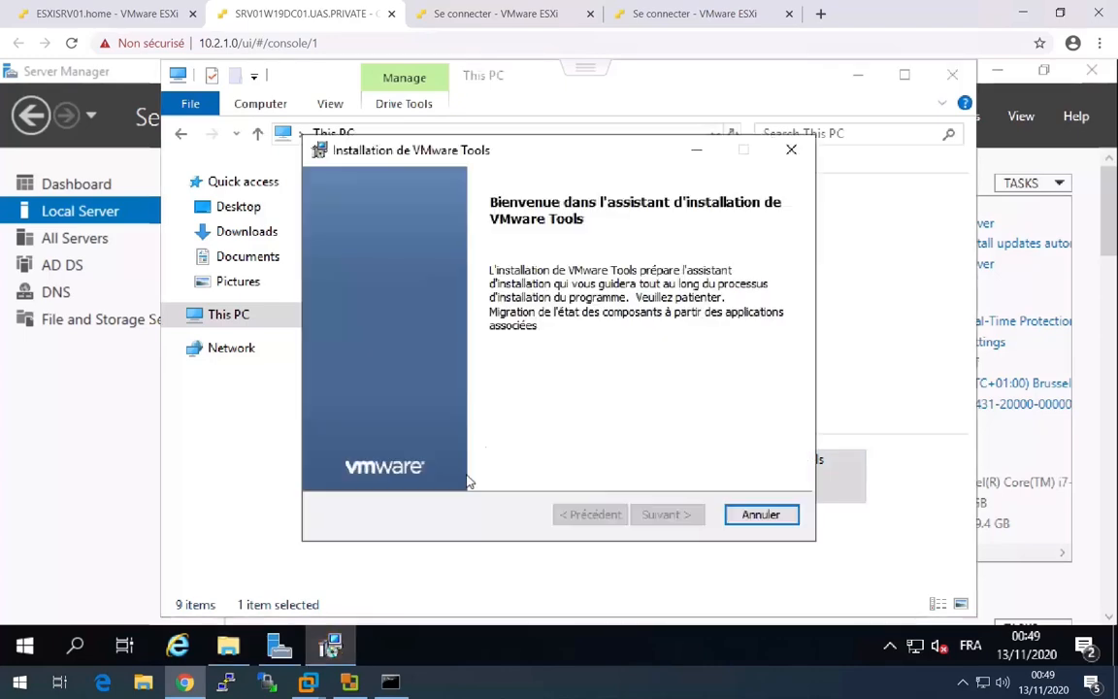
Install VMware Tools with the Complète installation type, finish the wizard and restart the server.
click(662, 514)
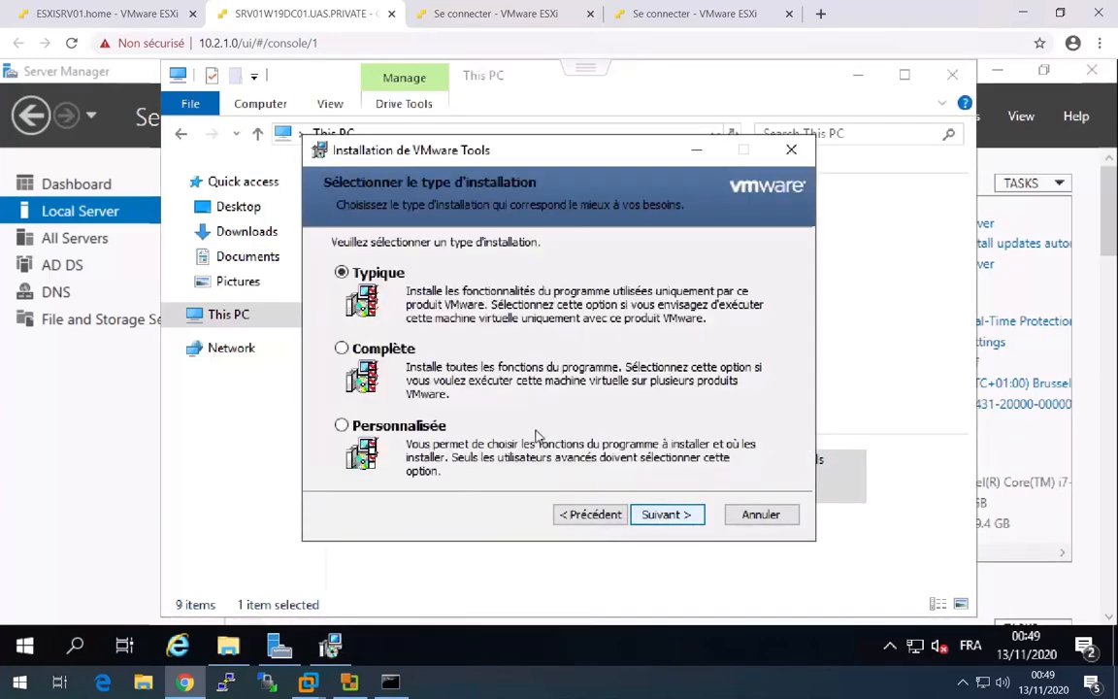
click(385, 351)
click(665, 514)
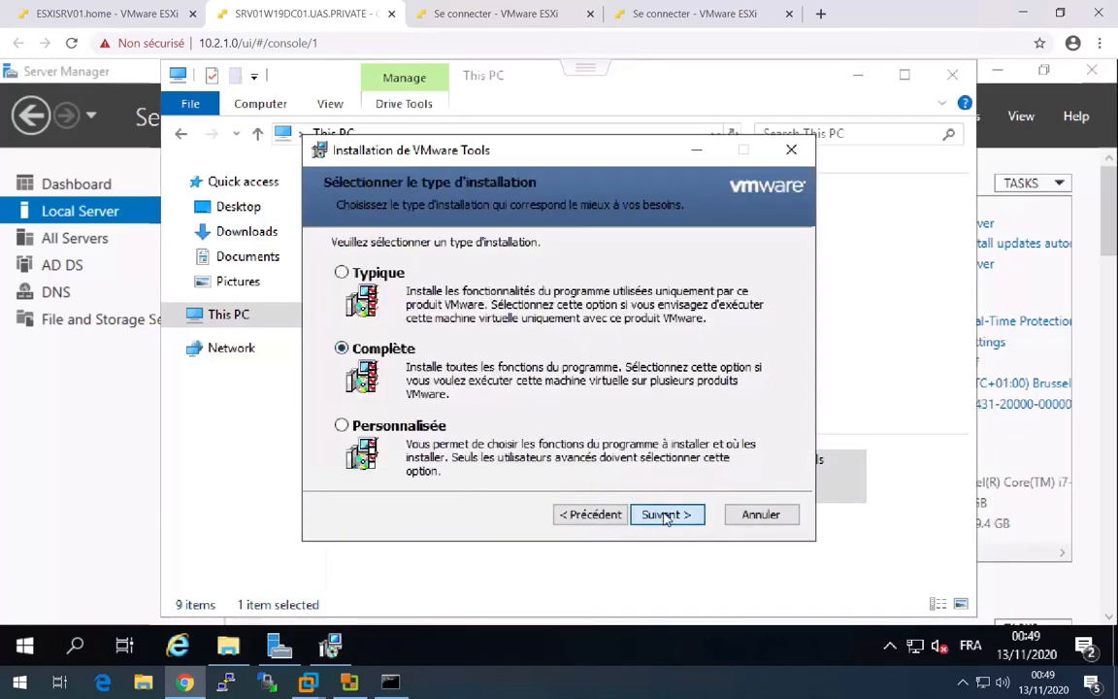
click(664, 514)
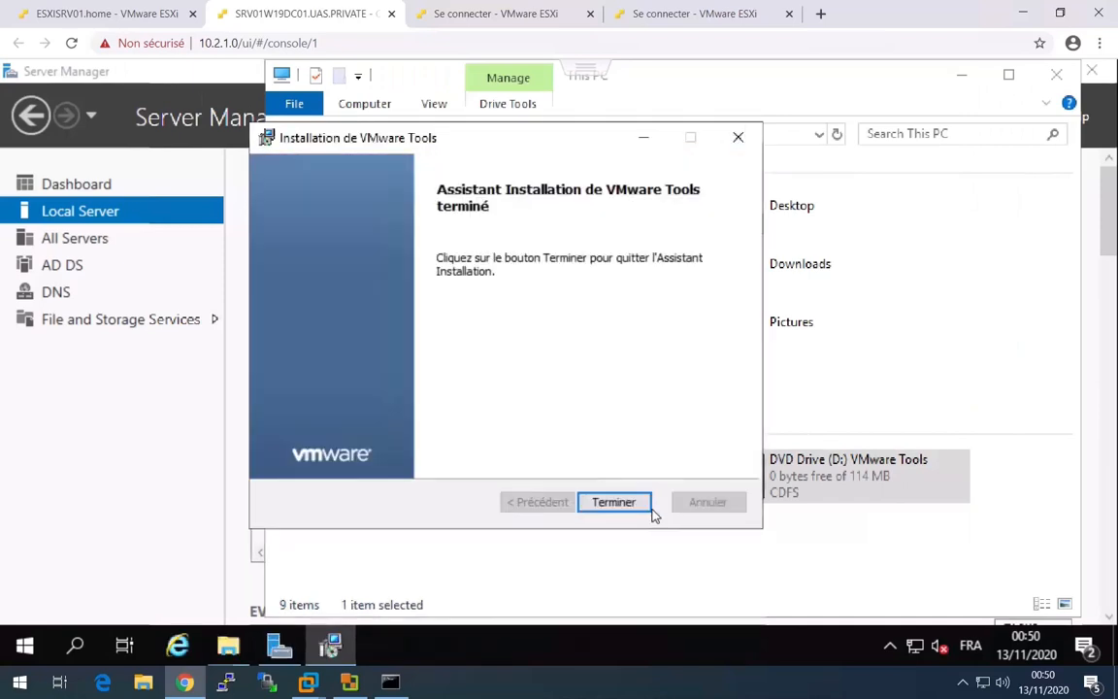
click(633, 502)
click(495, 410)
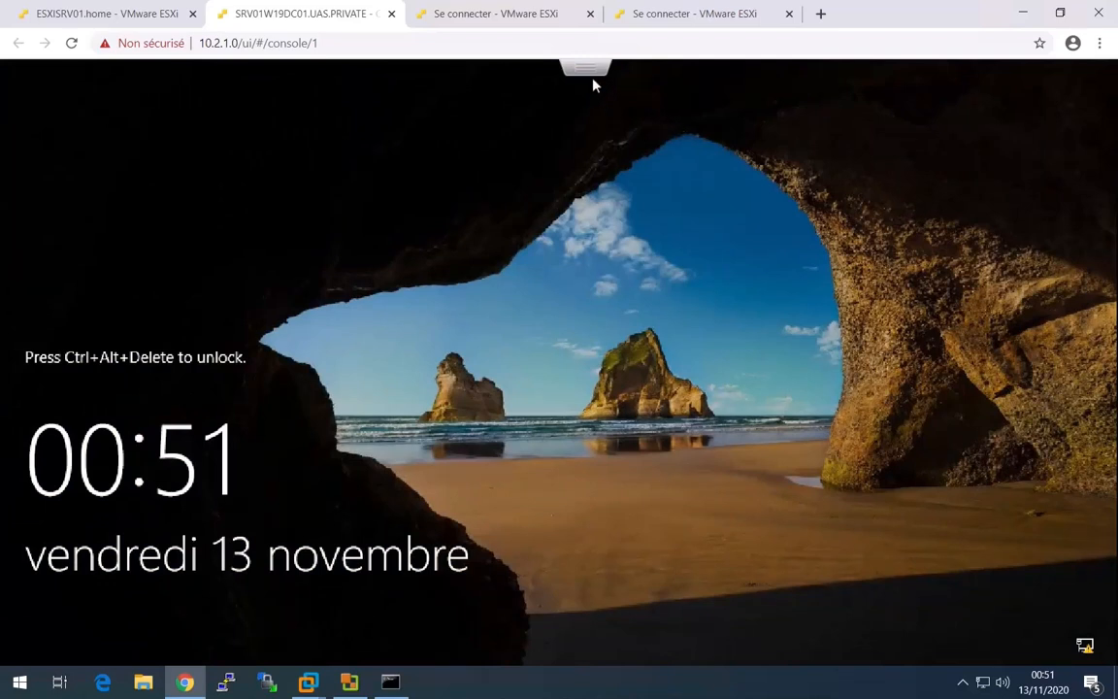
Unlock the restarted server with Ctrl-Alt-Delete and sign back in by entering the UAS\Administrator account password.
click(589, 68)
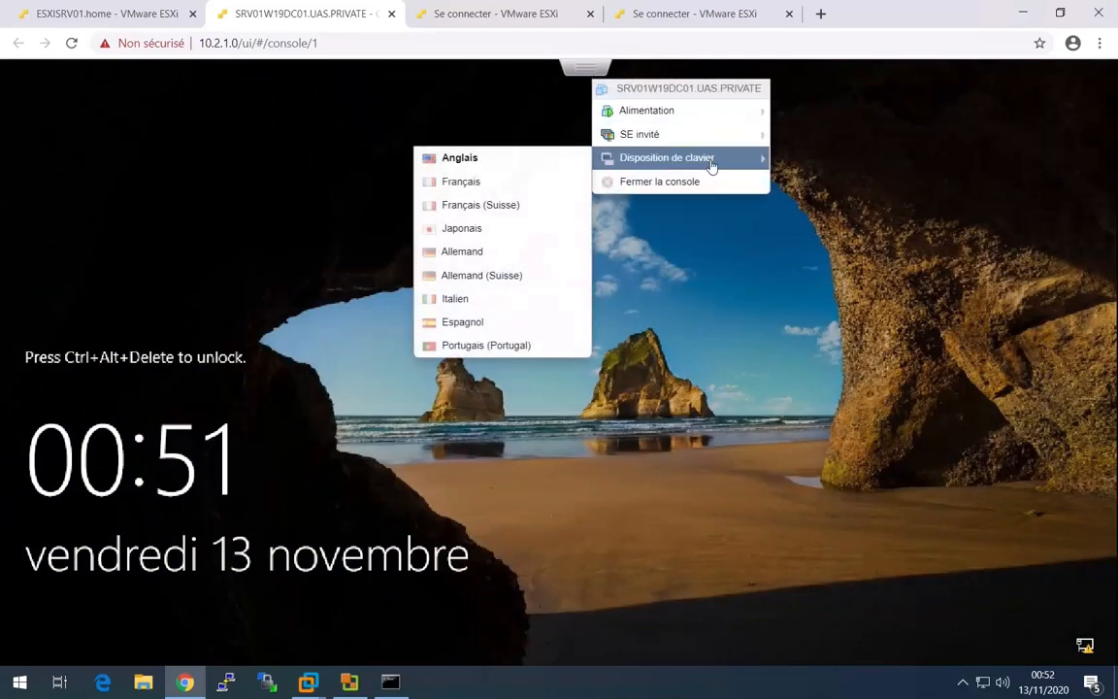
mouse_move(731, 140)
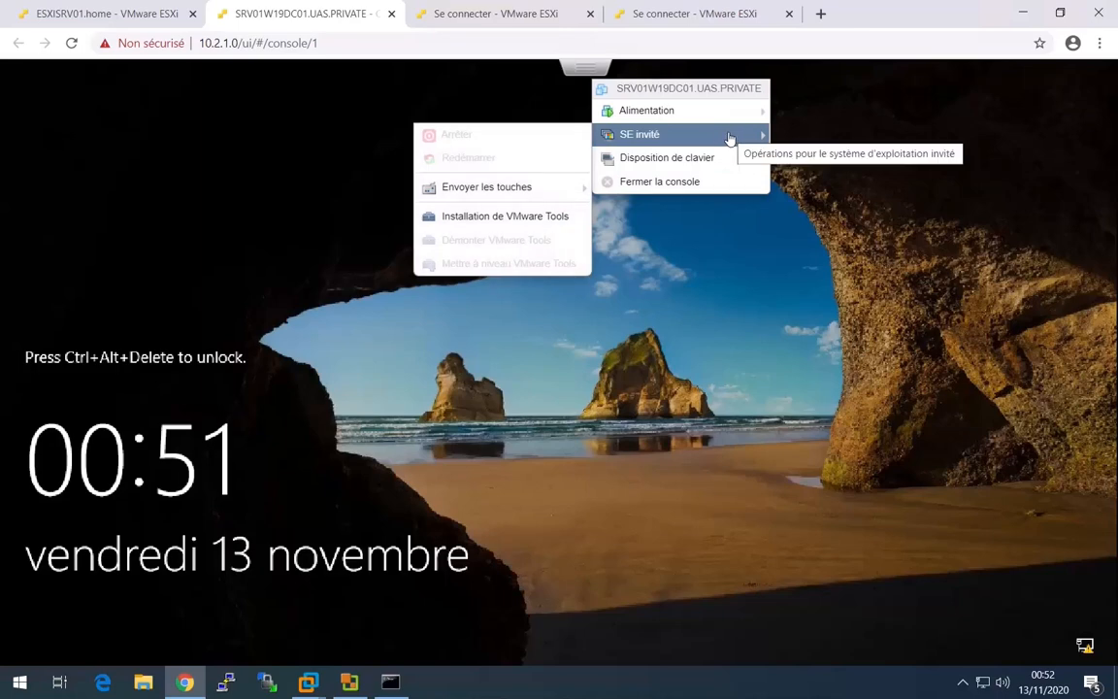
mouse_move(532, 198)
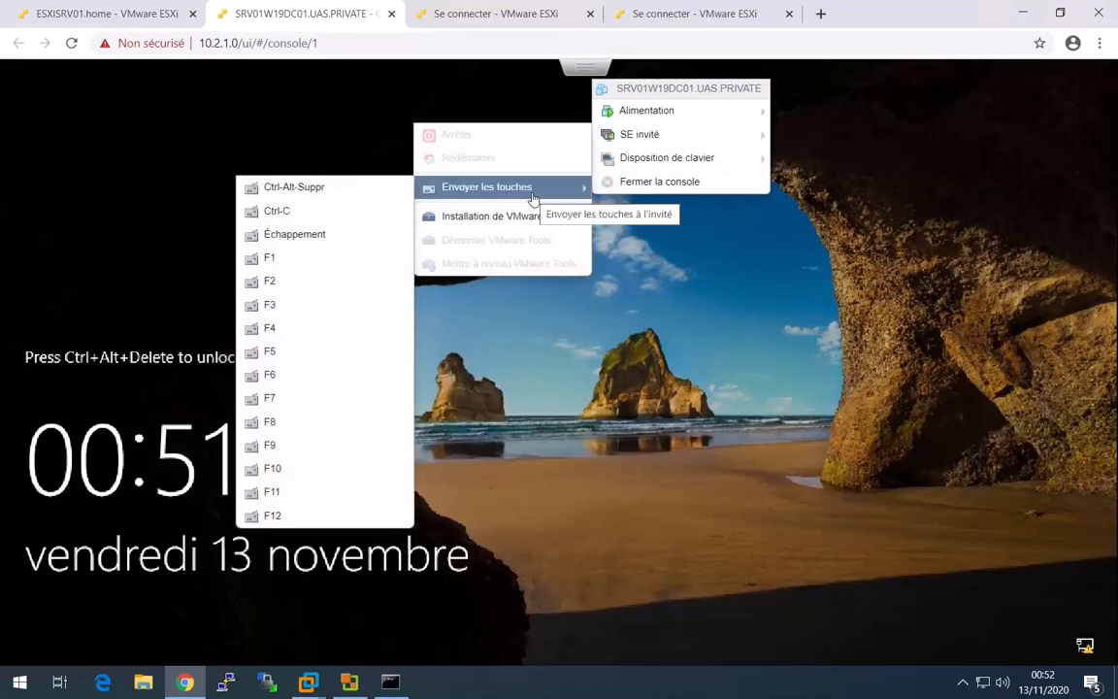
click(379, 190)
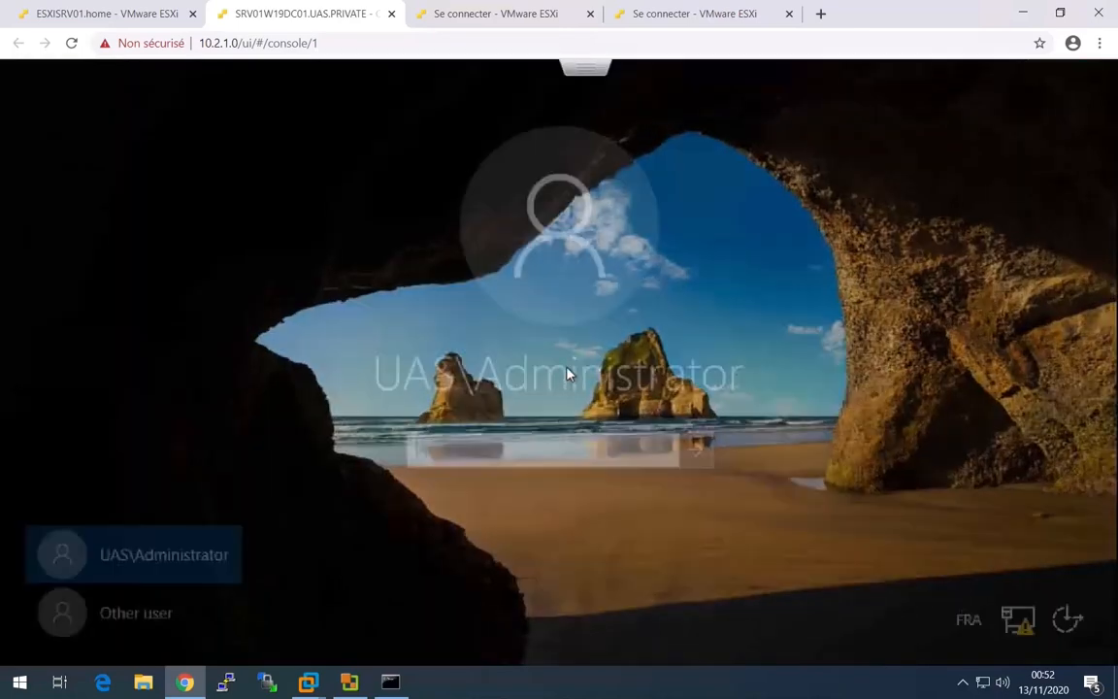
text(••••••••)
key(Return)
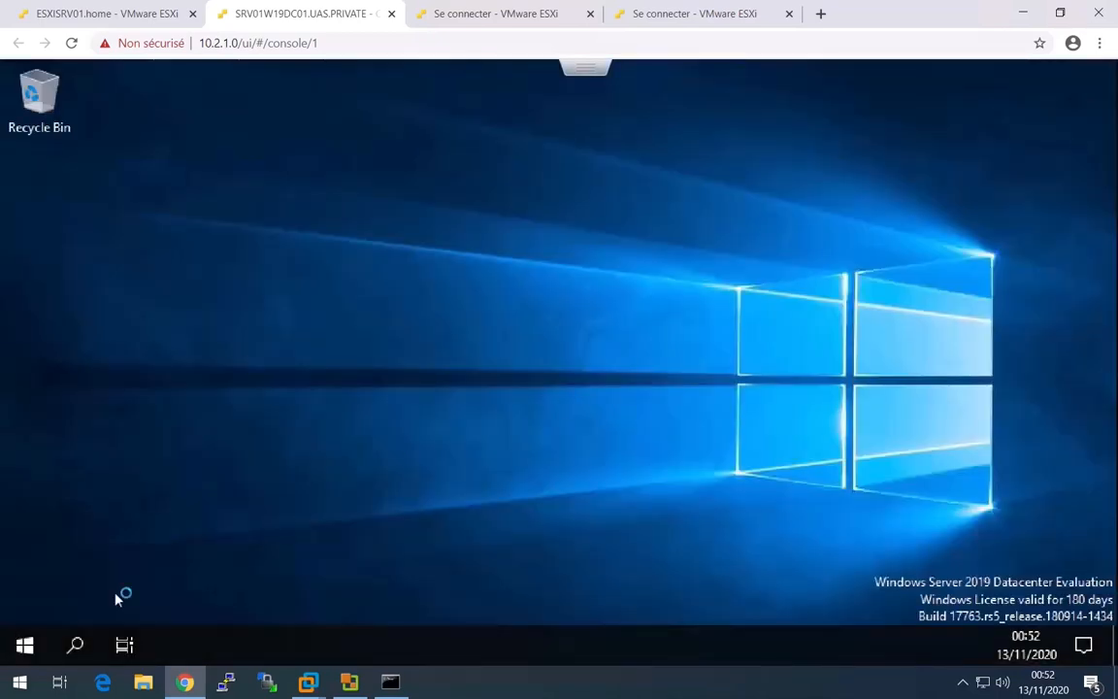
Shut down the guest Windows Server and close both its console browser tab and the embedded console window.
click(25, 644)
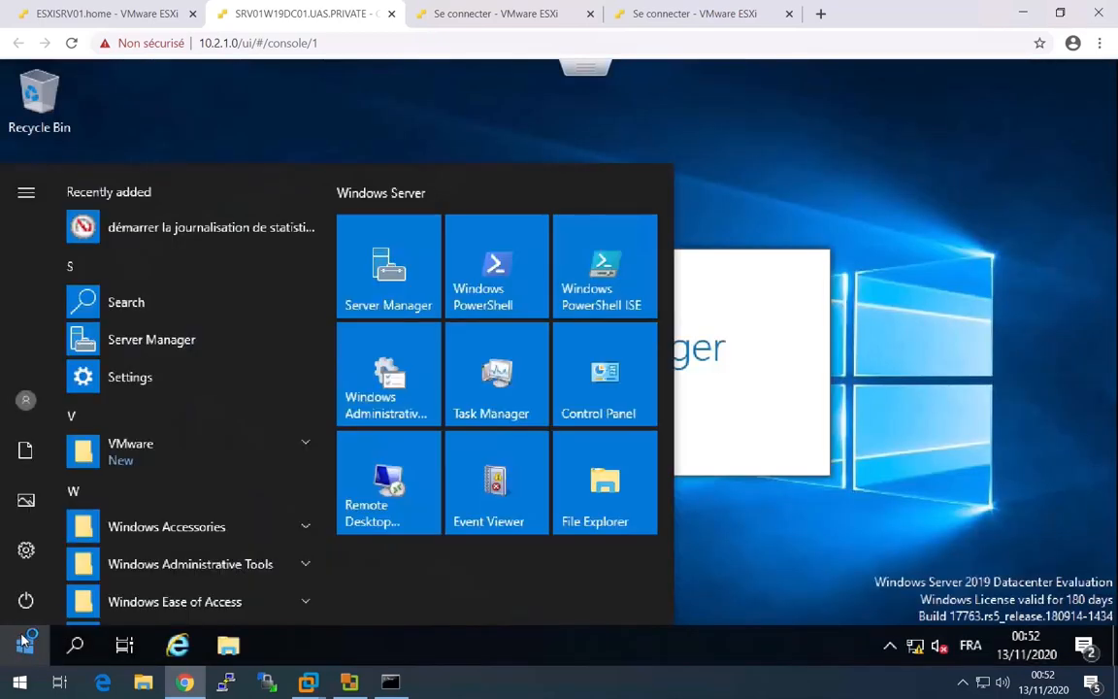
click(48, 600)
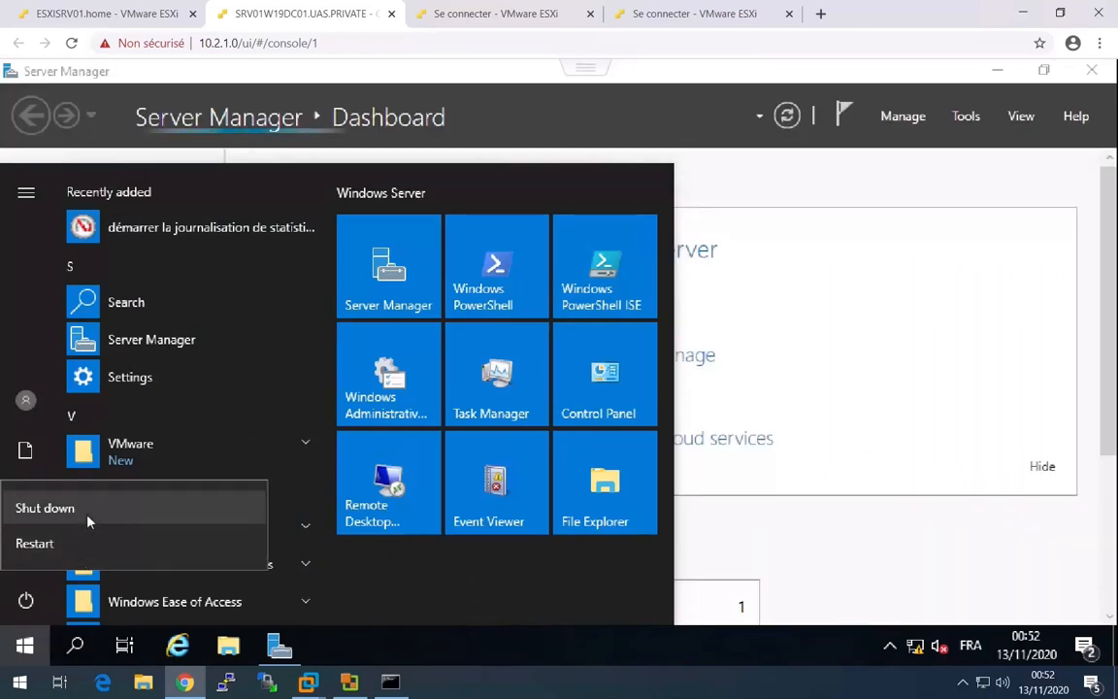
click(304, 540)
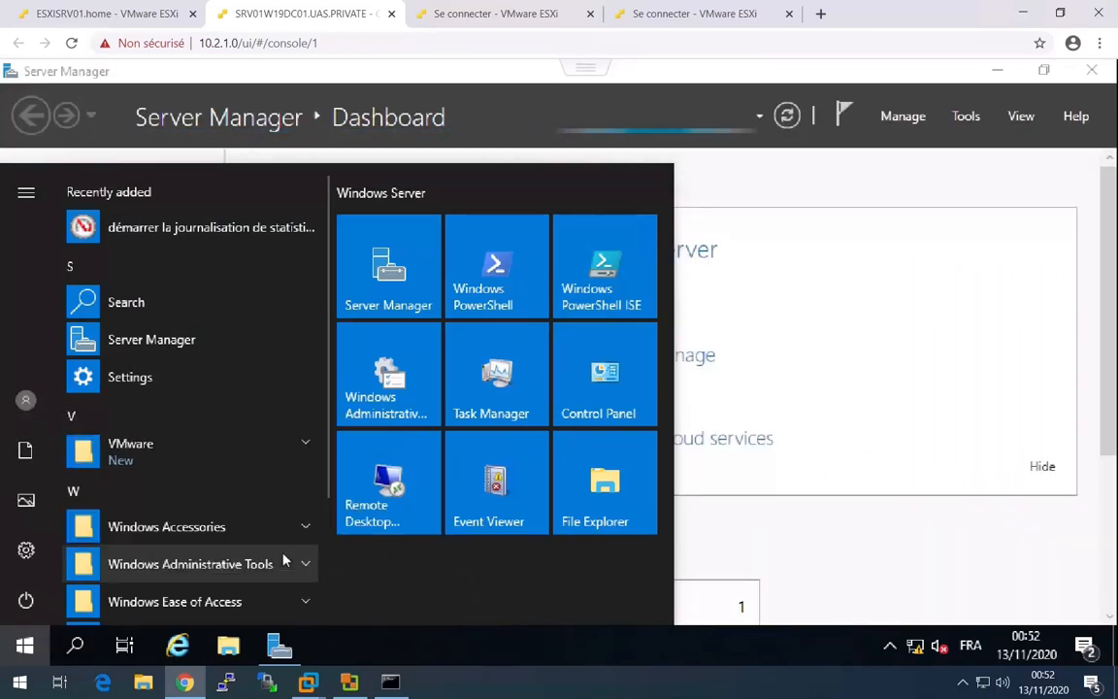
click(391, 13)
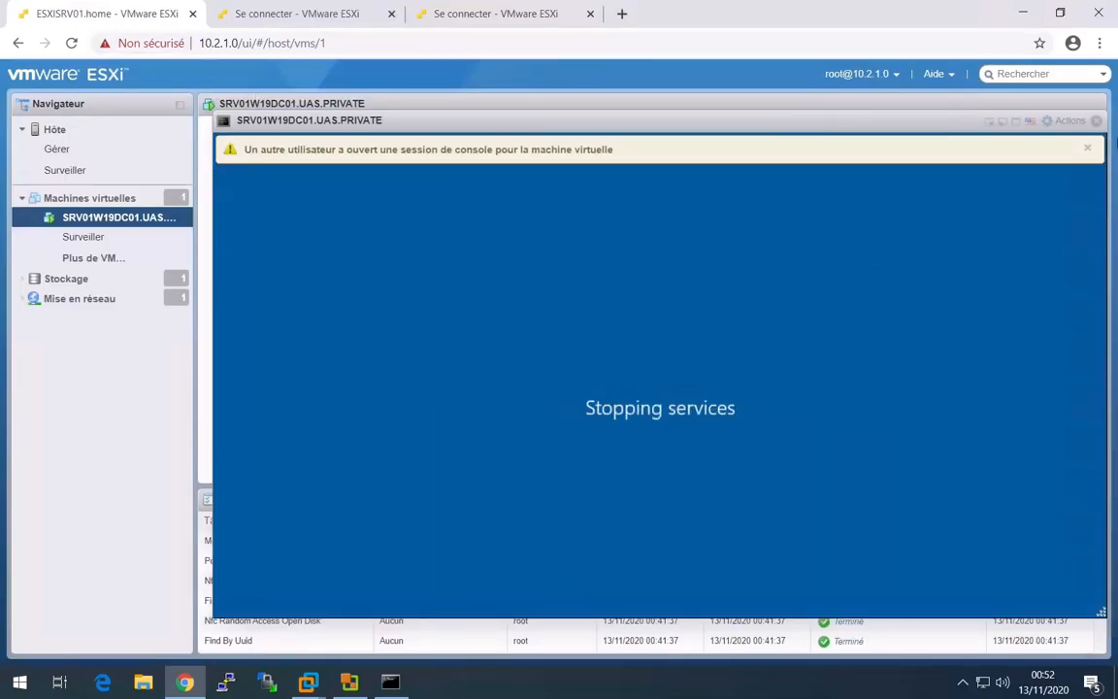
click(1096, 121)
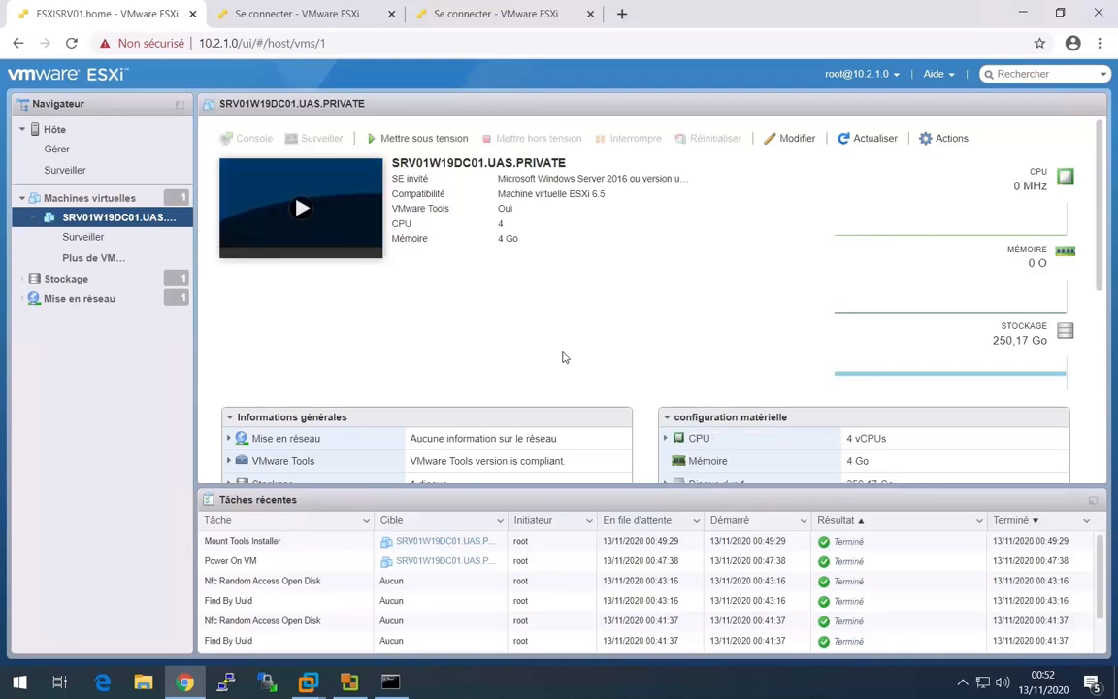
Set the virtual machine's total video memory to 32 MB in its video card settings and save the configuration.
click(953, 139)
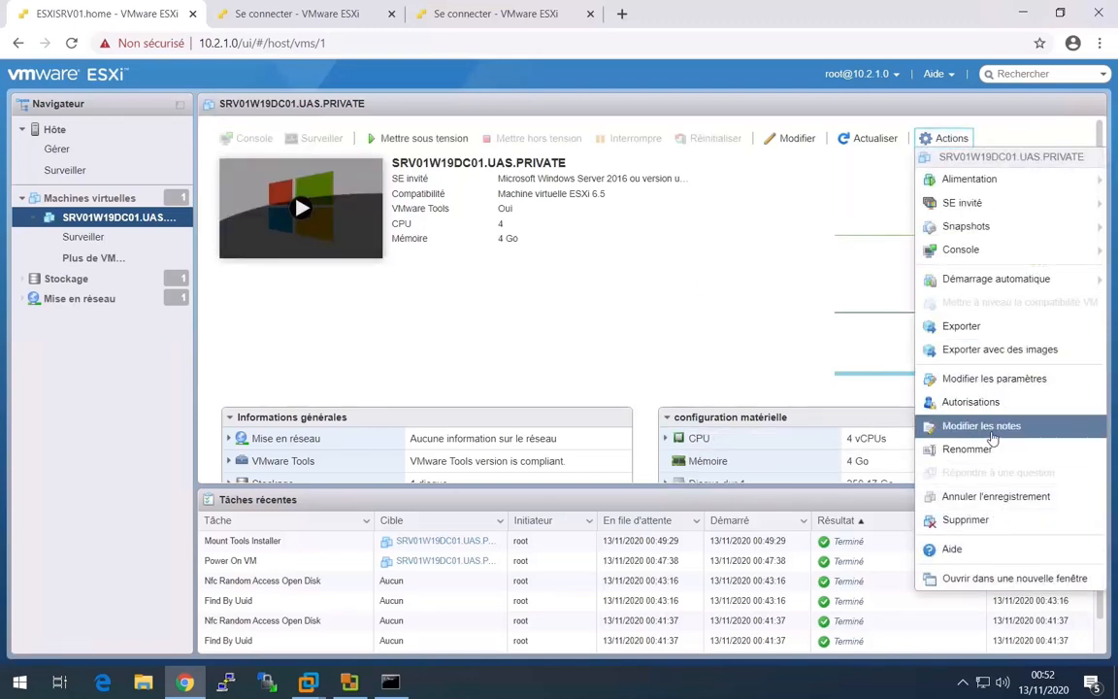
click(932, 379)
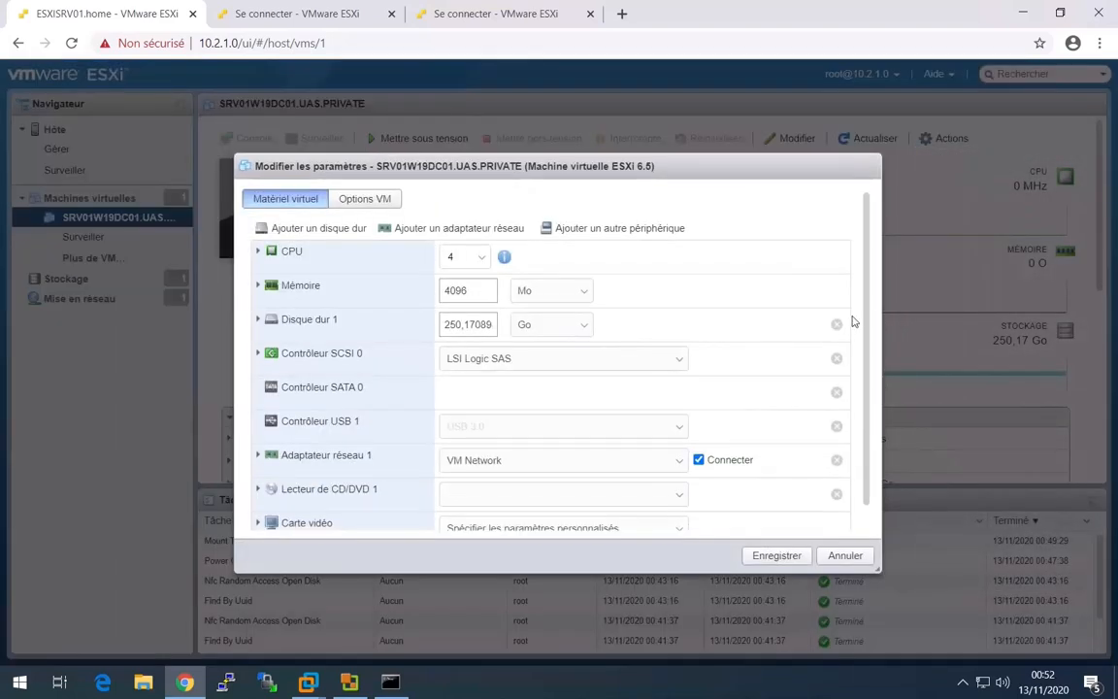
scroll(862, 349, down, 1)
click(301, 503)
drag(869, 419, 847, 540)
drag(474, 440, 386, 448)
key(ctrl+a)
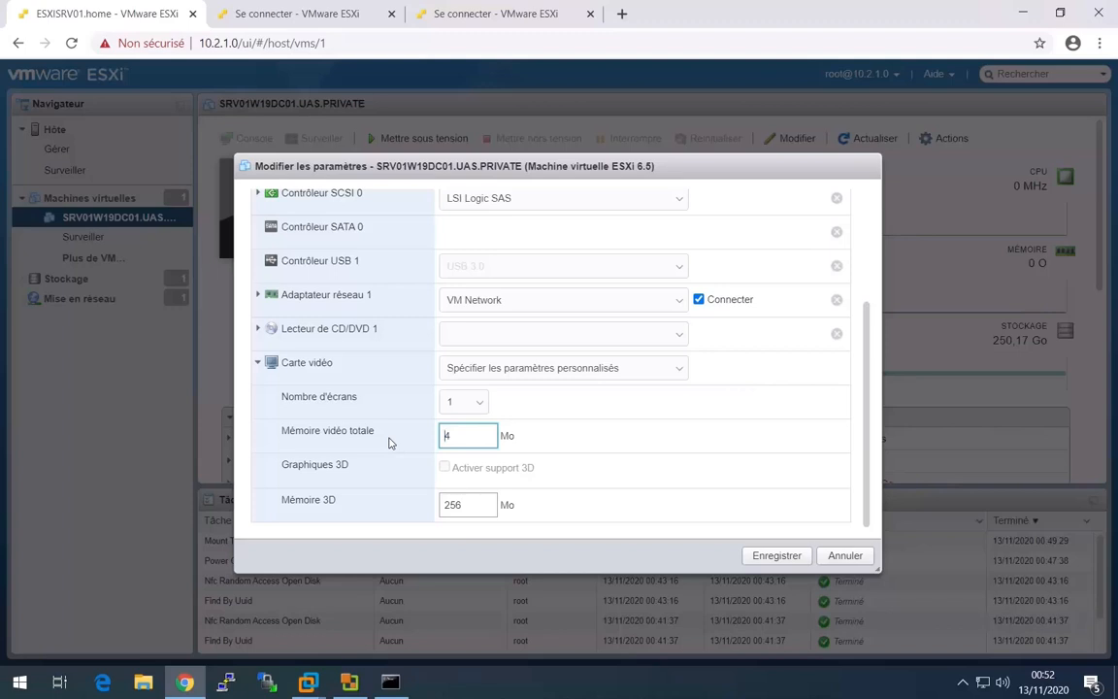
text(32)
click(763, 556)
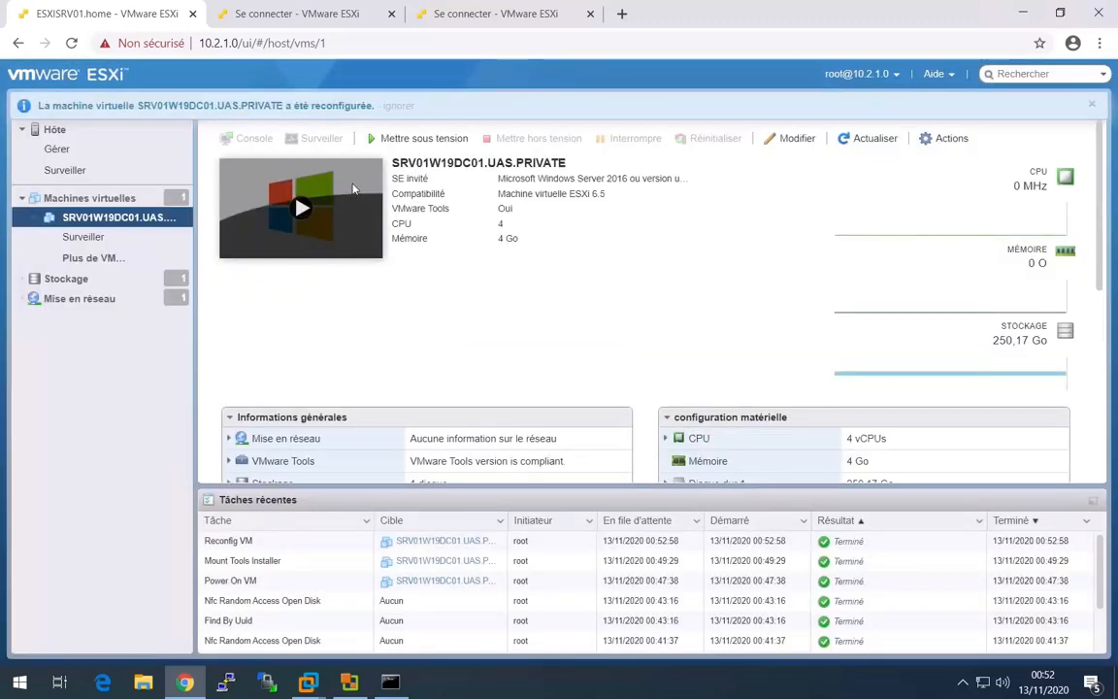
Power the reconfigured virtual machine back on, open its console in a new browser tab and return to the ESXi host tab.
click(303, 207)
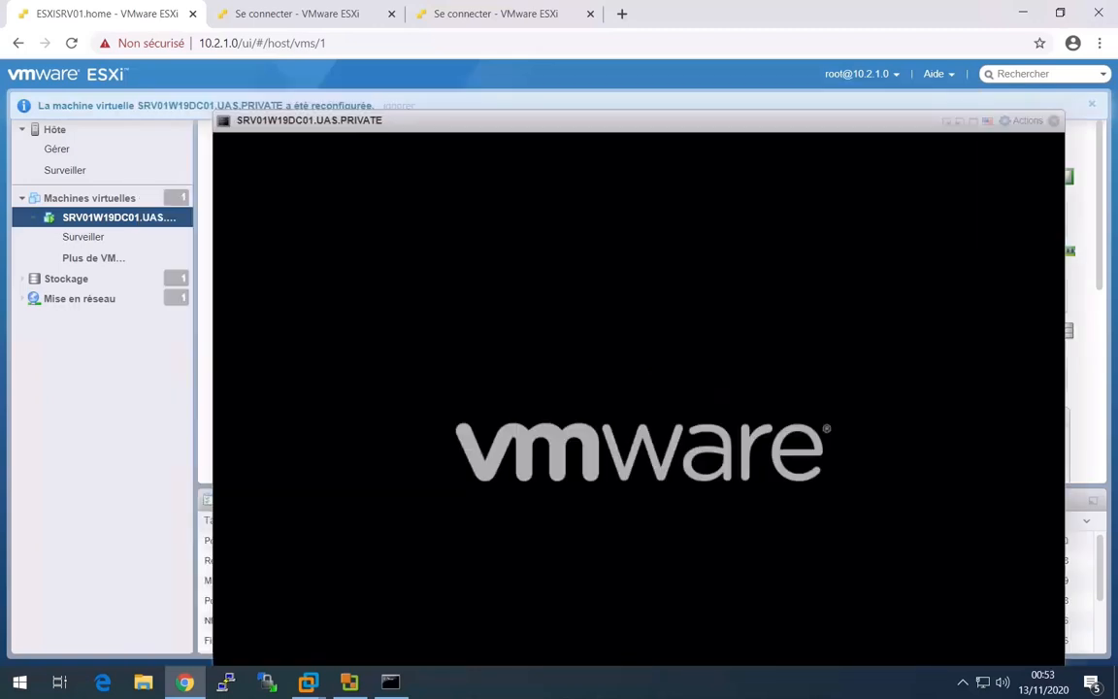
click(1024, 121)
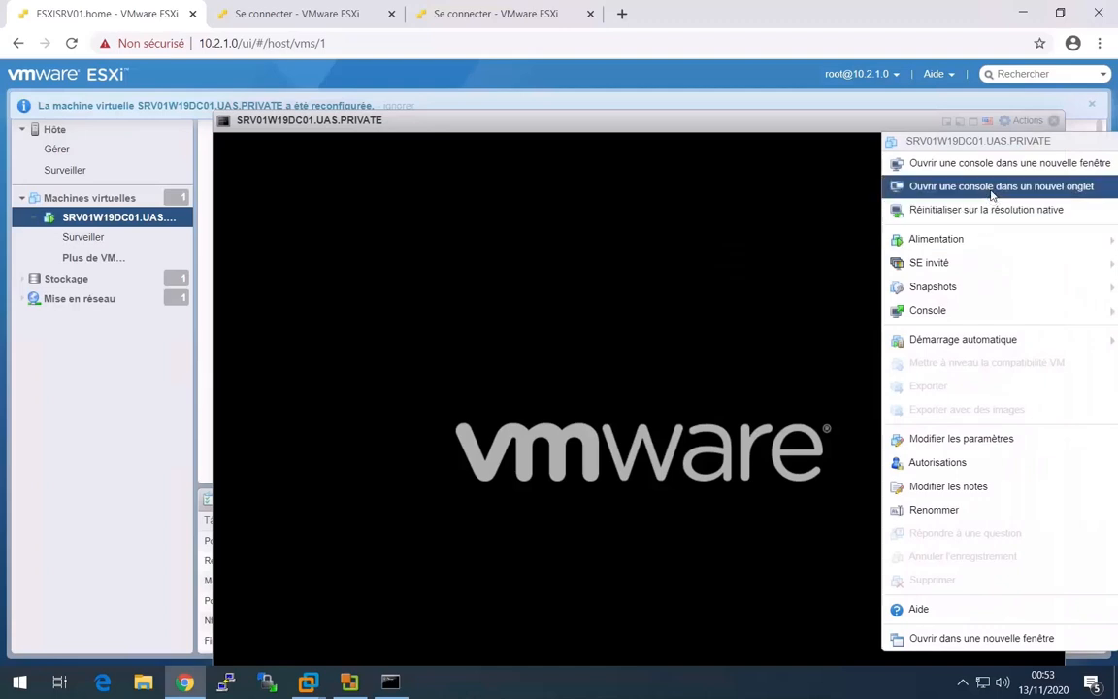
click(989, 185)
click(137, 16)
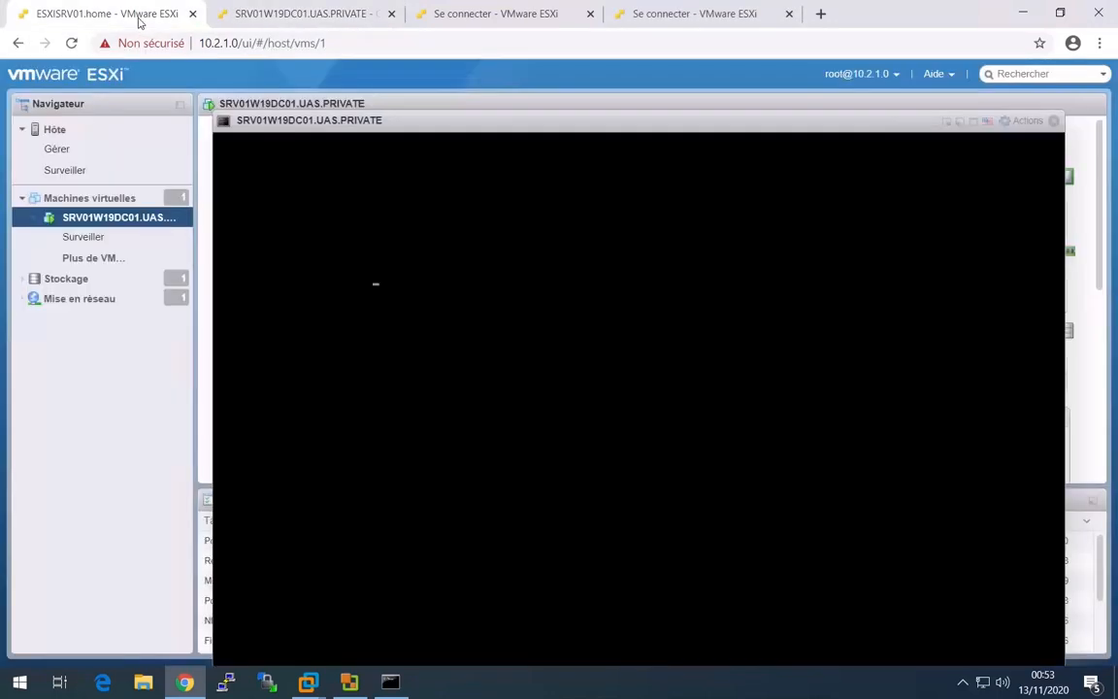
Close the embedded console, send Ctrl-Alt-Delete to the guest in its separate console tab and sign in with the UAS\Administrator account password.
click(1055, 121)
click(291, 21)
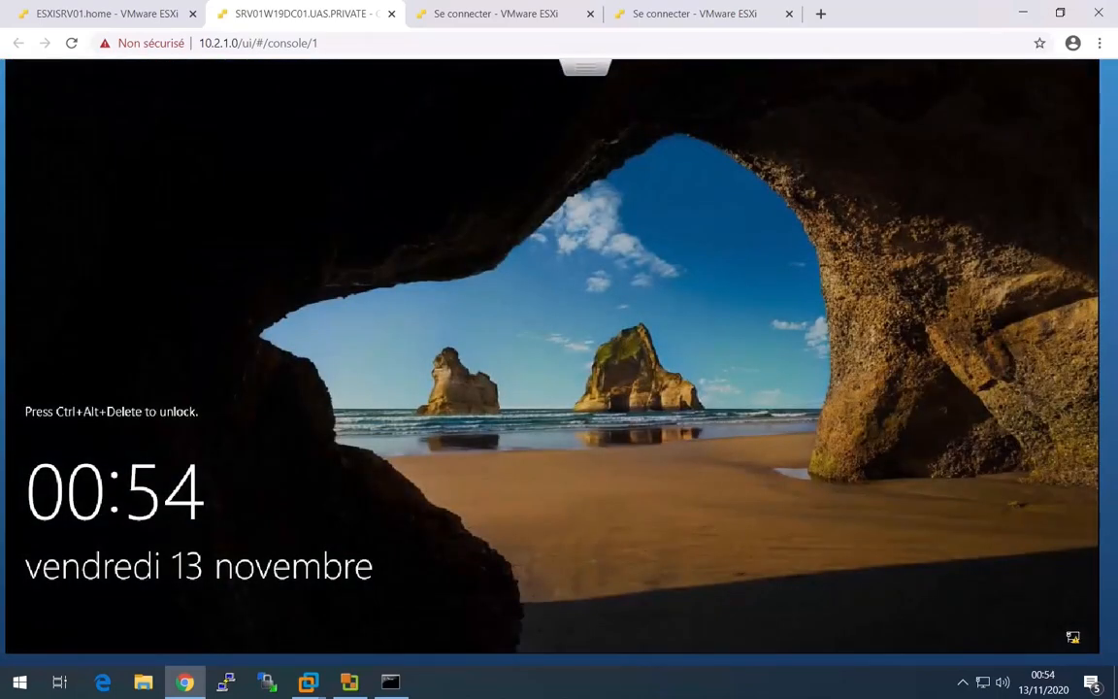
click(579, 72)
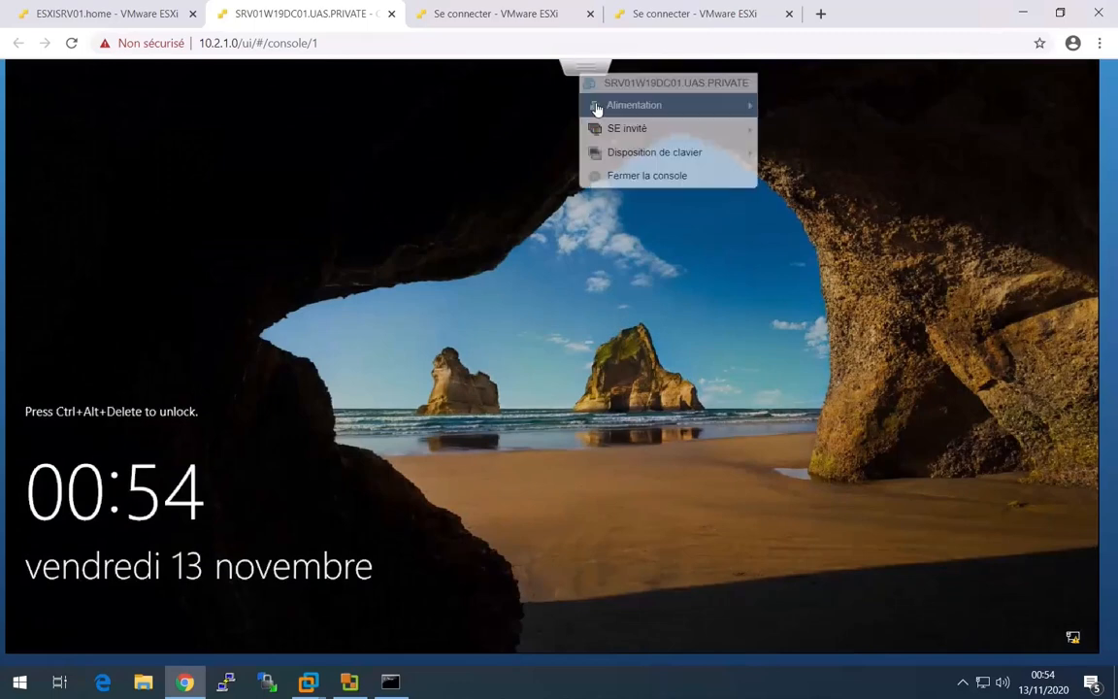
mouse_move(670, 154)
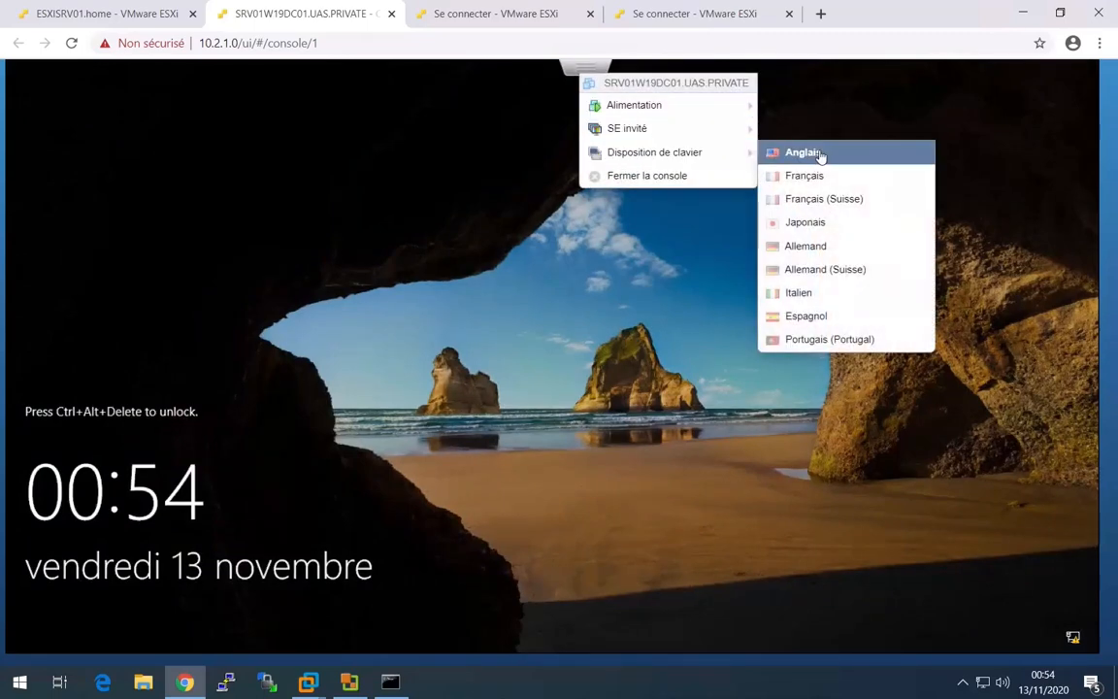
mouse_move(717, 130)
mouse_move(797, 184)
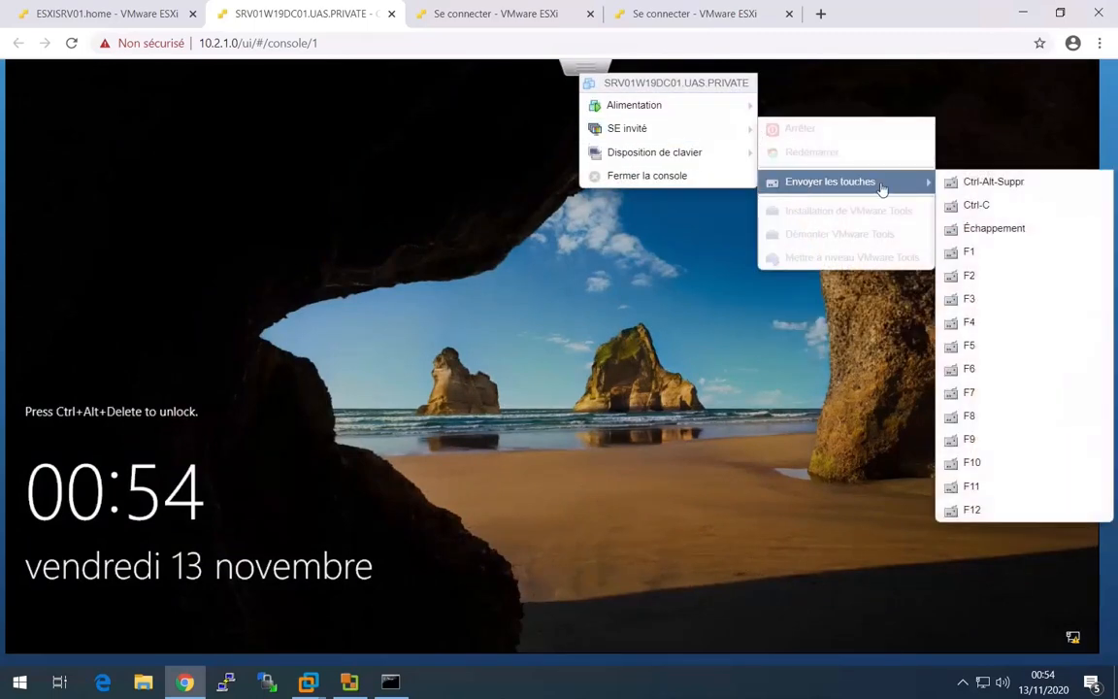
click(991, 181)
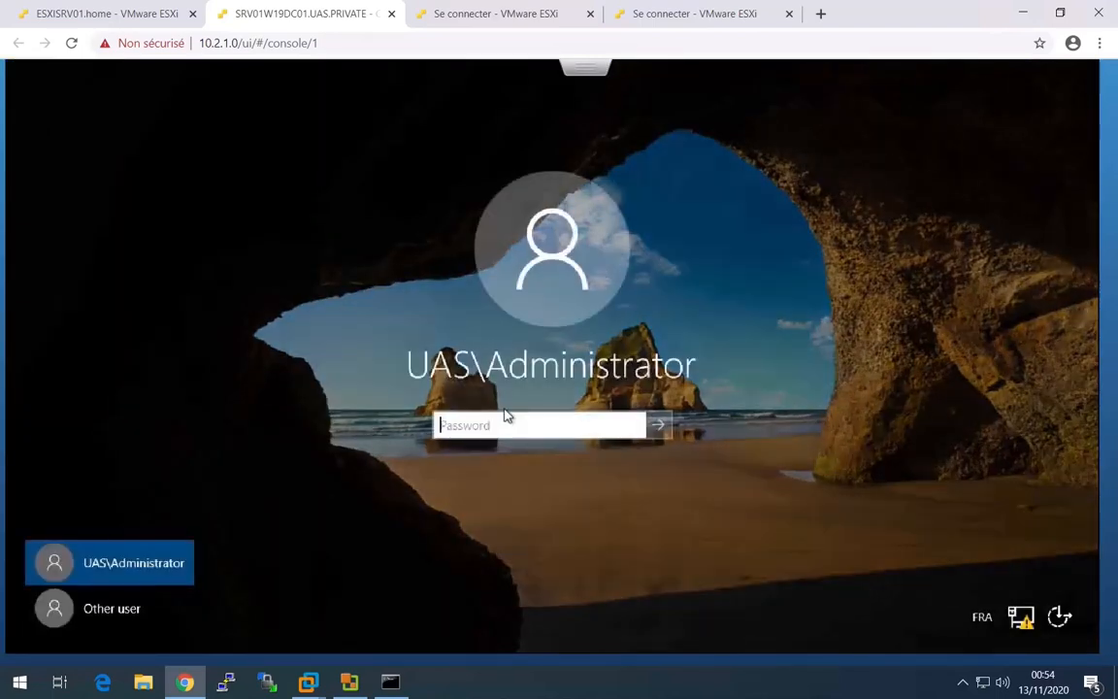
text(•••••)
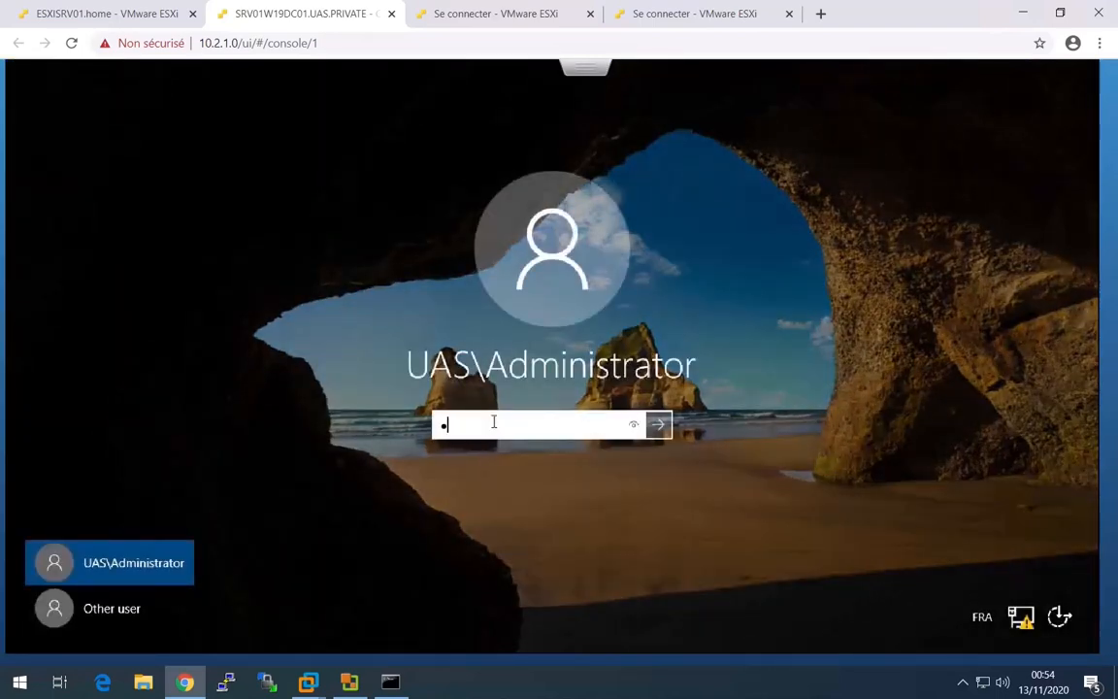
text(•••)
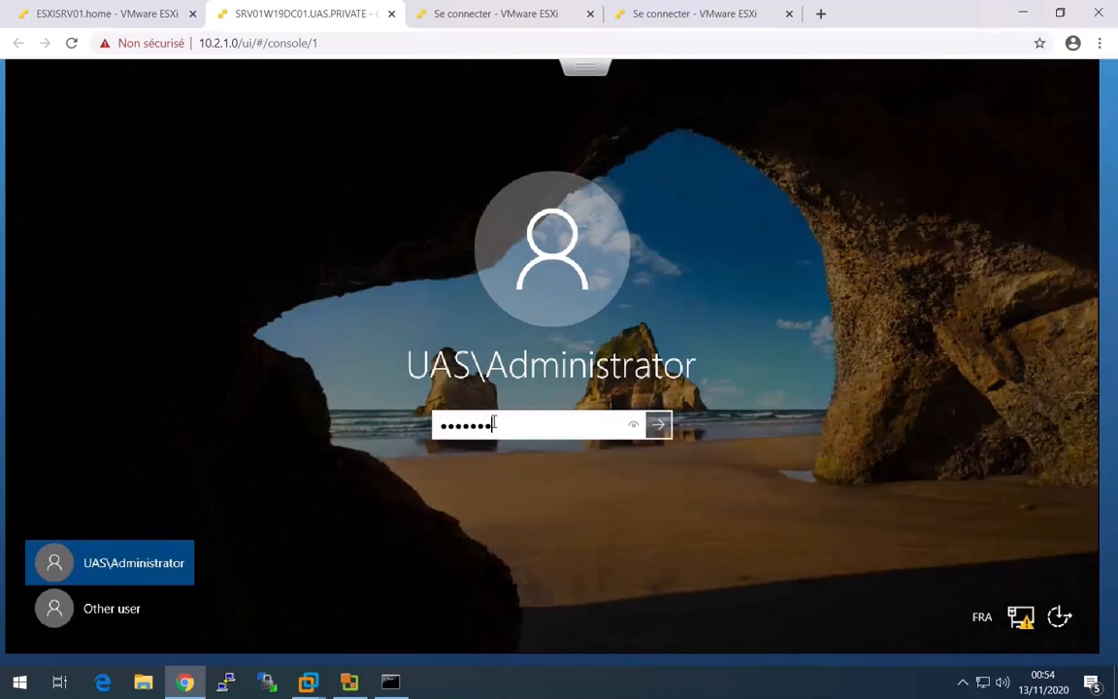
key(Return)
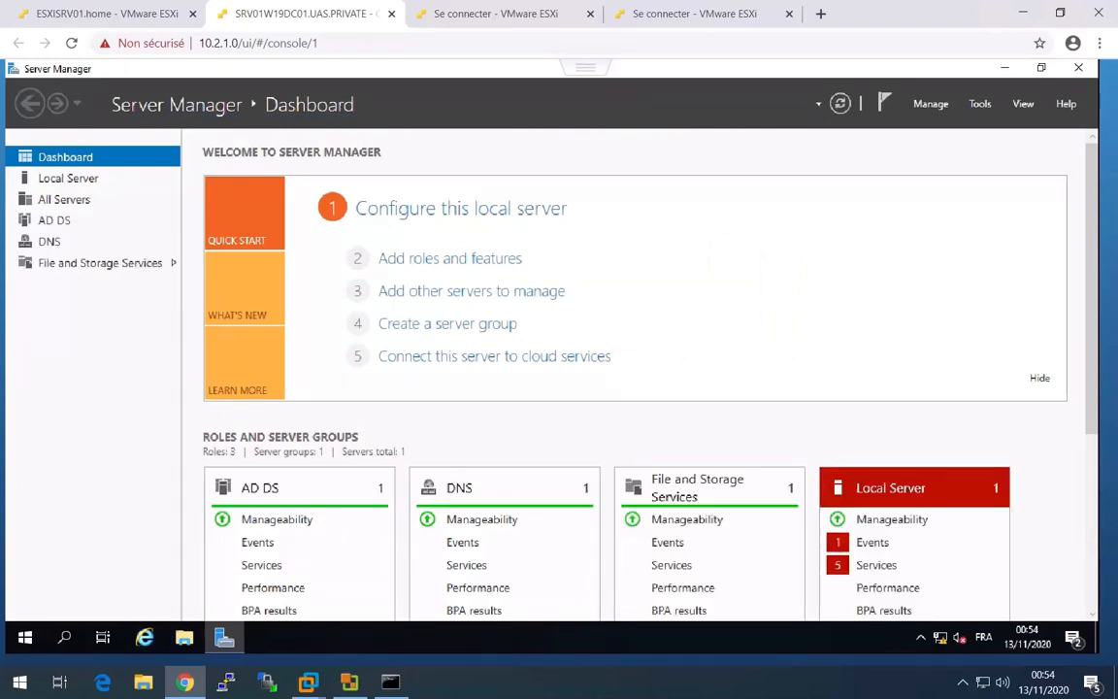
Display the local server's properties, launch Active Directory Users and Computers maximized and show the Administration unit of UAS.PRIVATE.
click(63, 180)
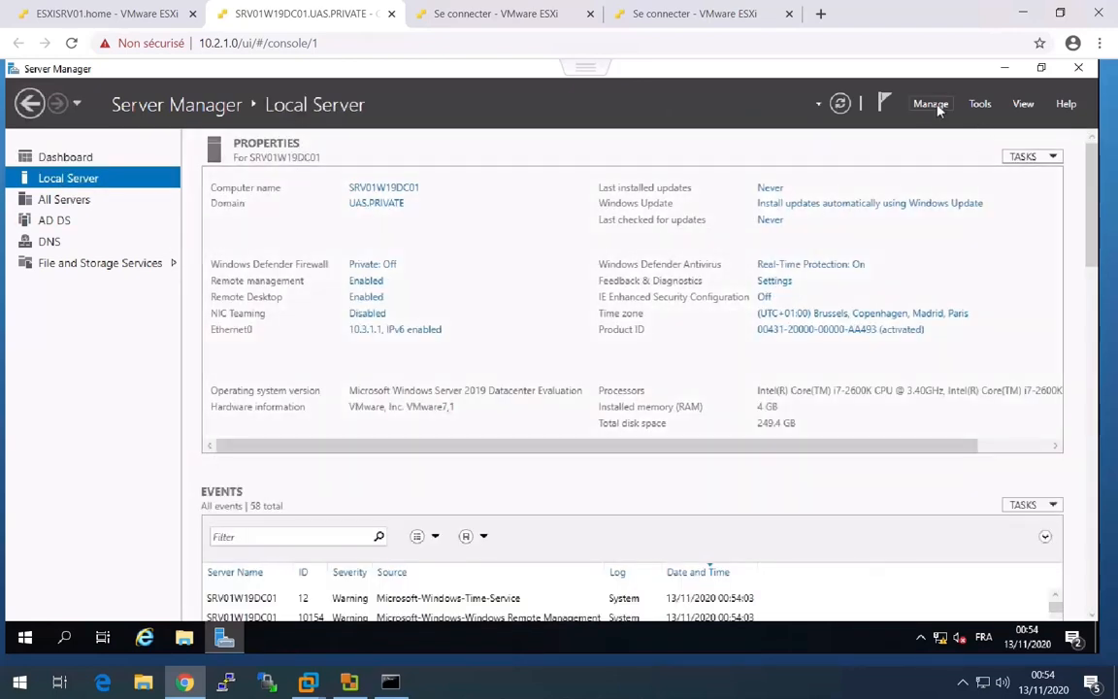
click(981, 104)
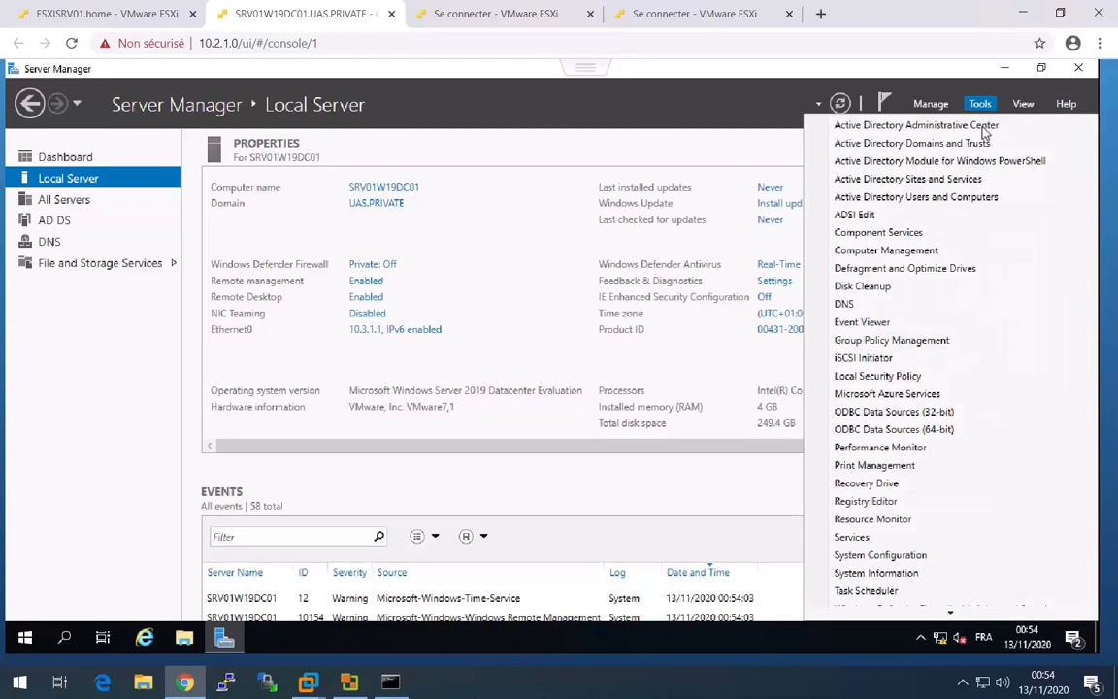
click(916, 198)
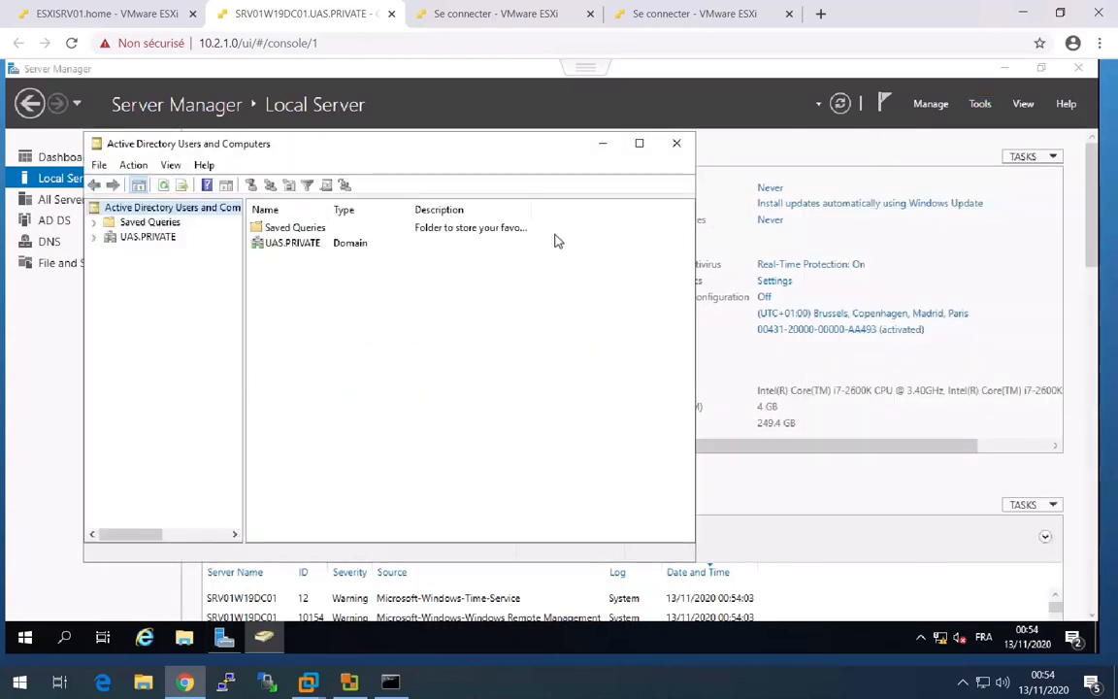
click(639, 143)
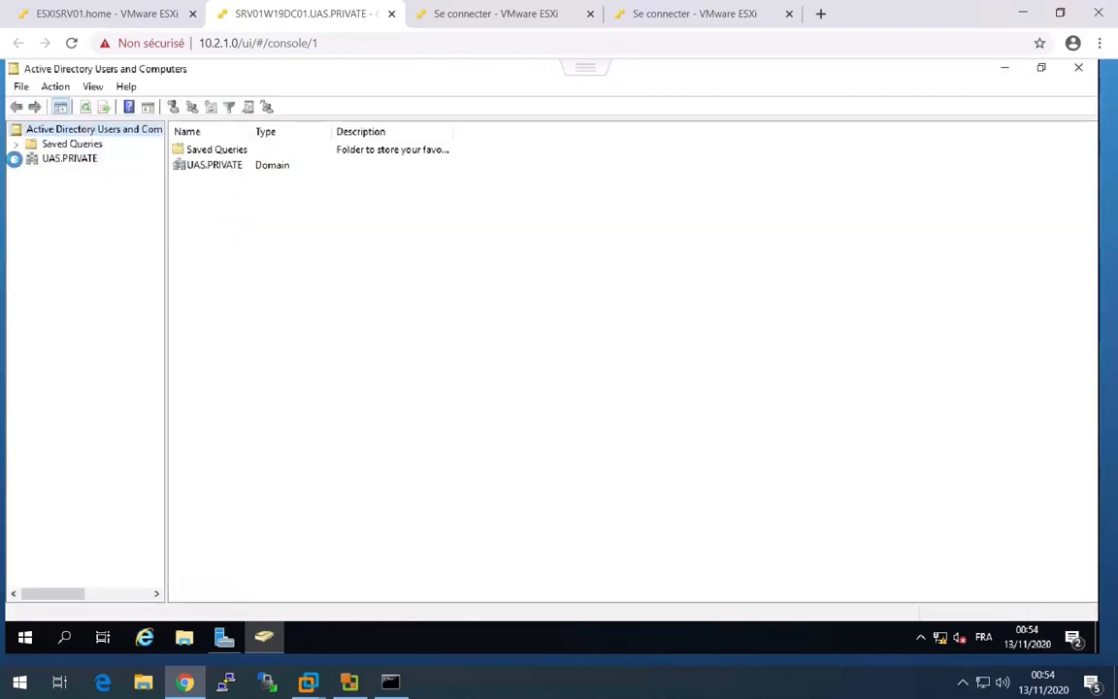
click(16, 158)
click(78, 175)
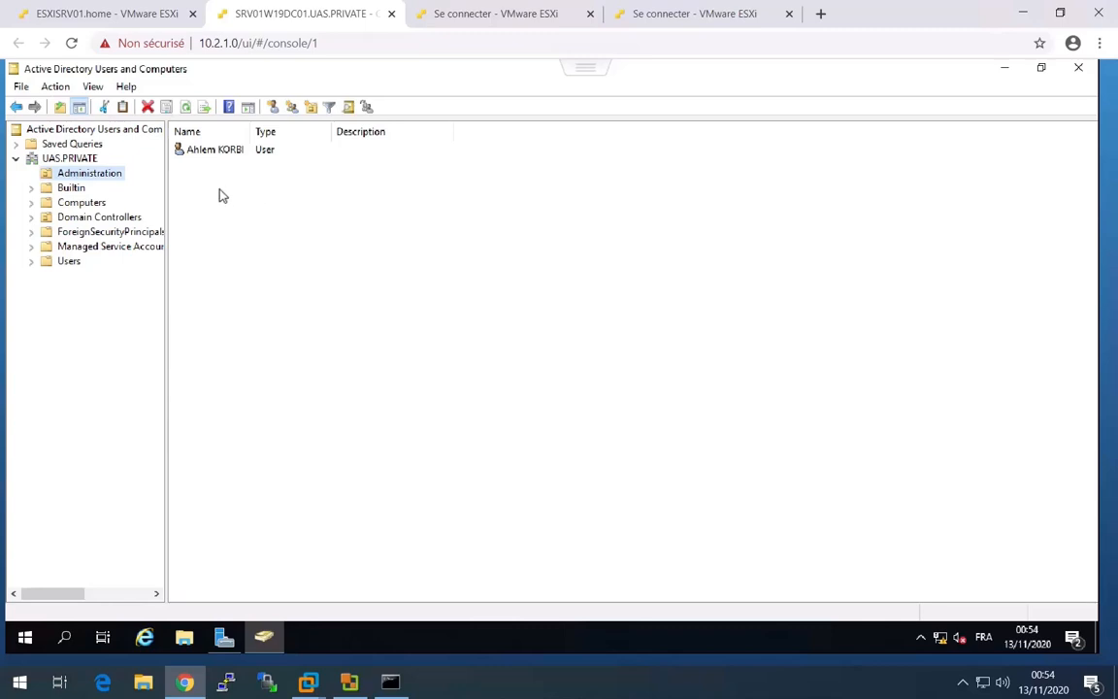
Start a new user in the Administration unit with the person's first and last name and the logon name user02, and proceed to the password settings.
right_click(220, 191)
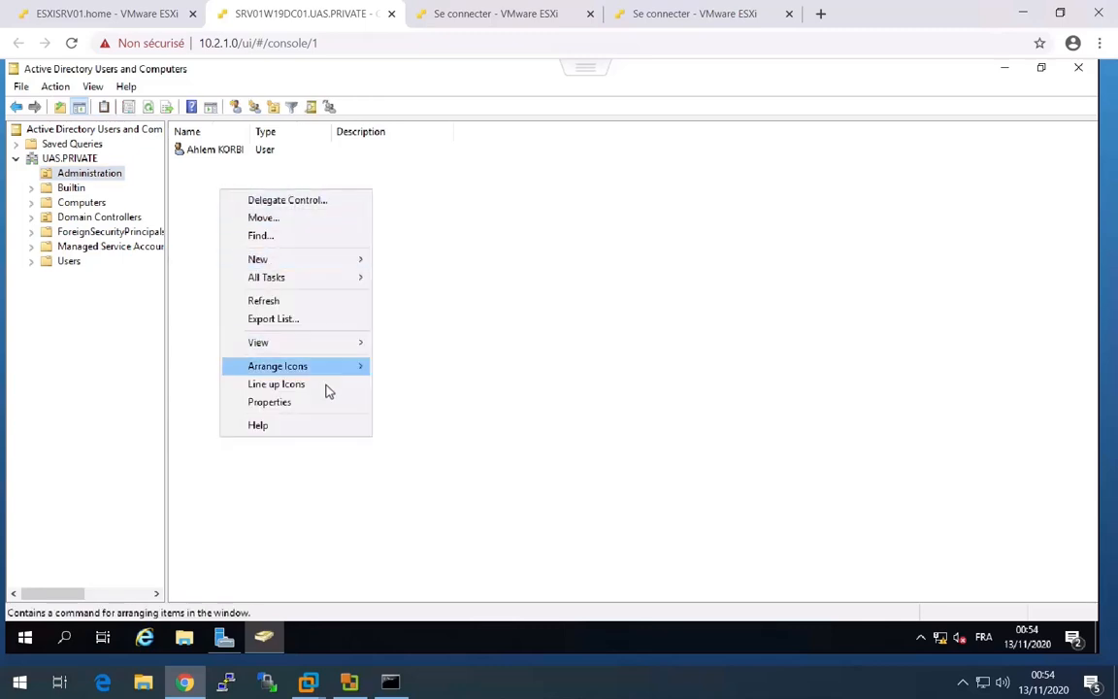
click(235, 107)
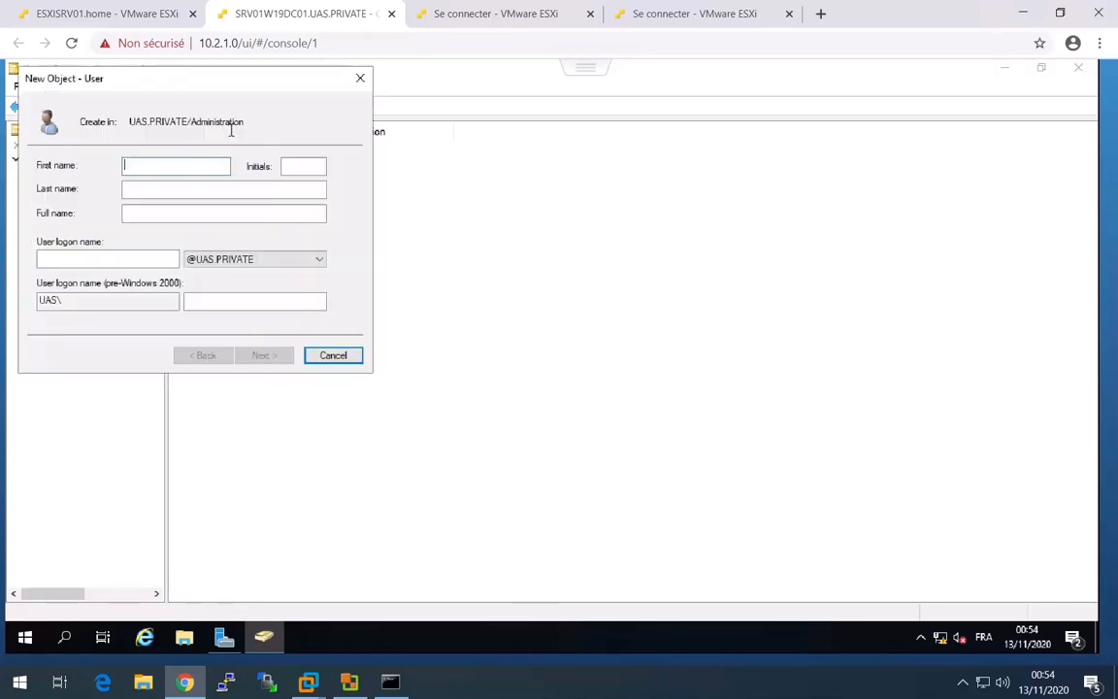
key(Tab)
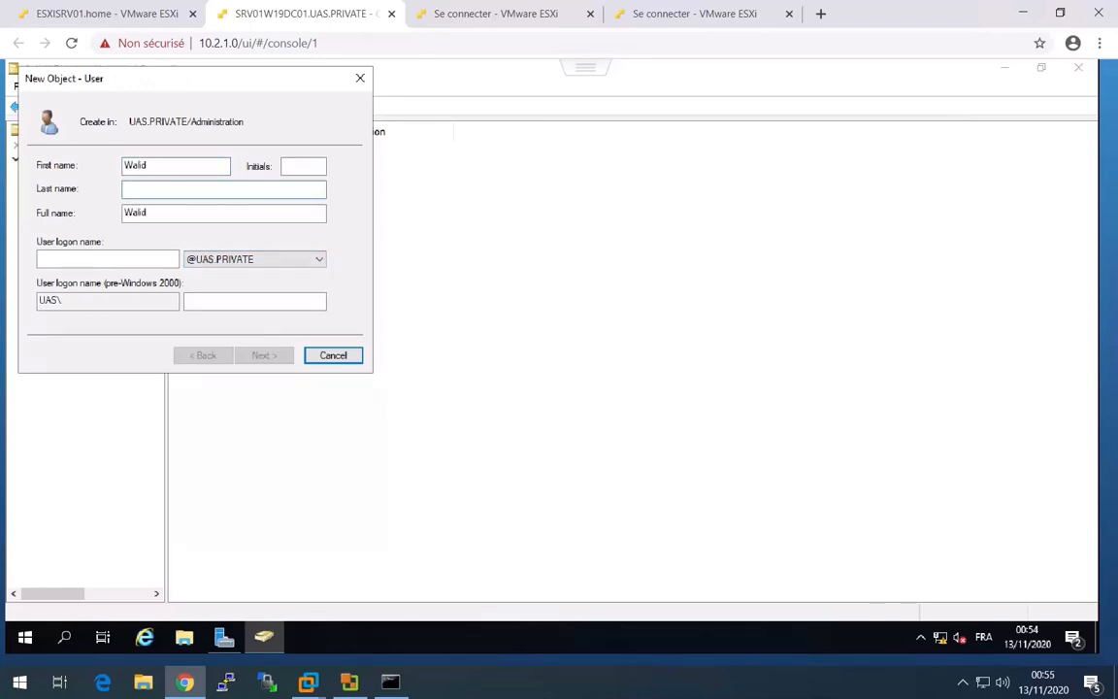
click(149, 260)
text(user02)
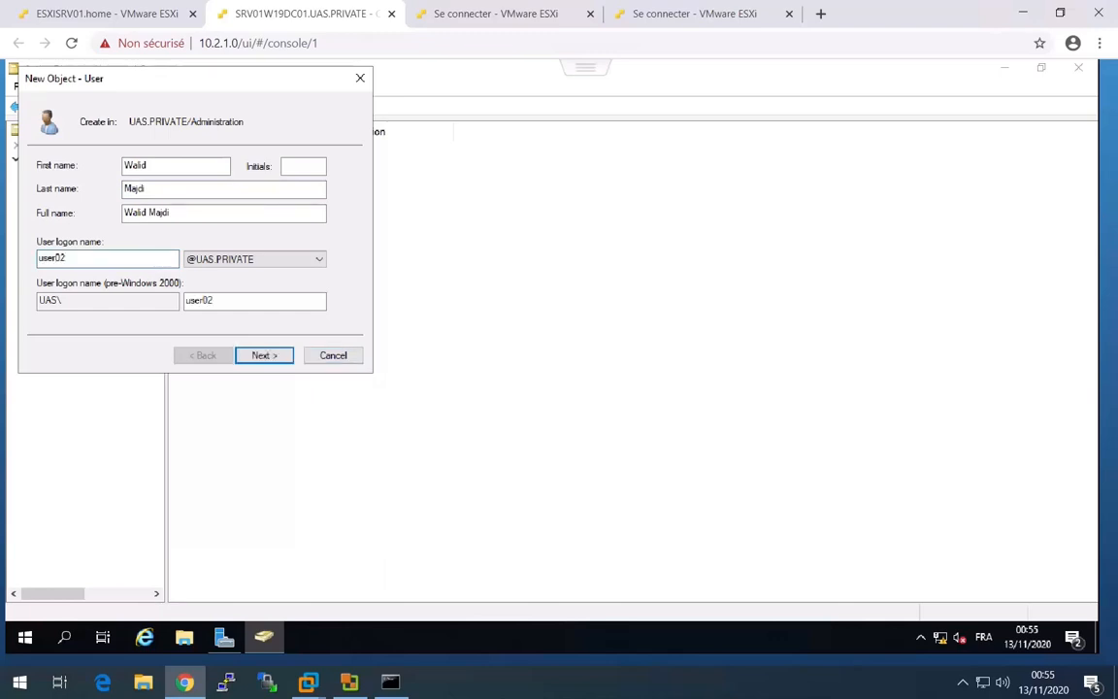
click(256, 356)
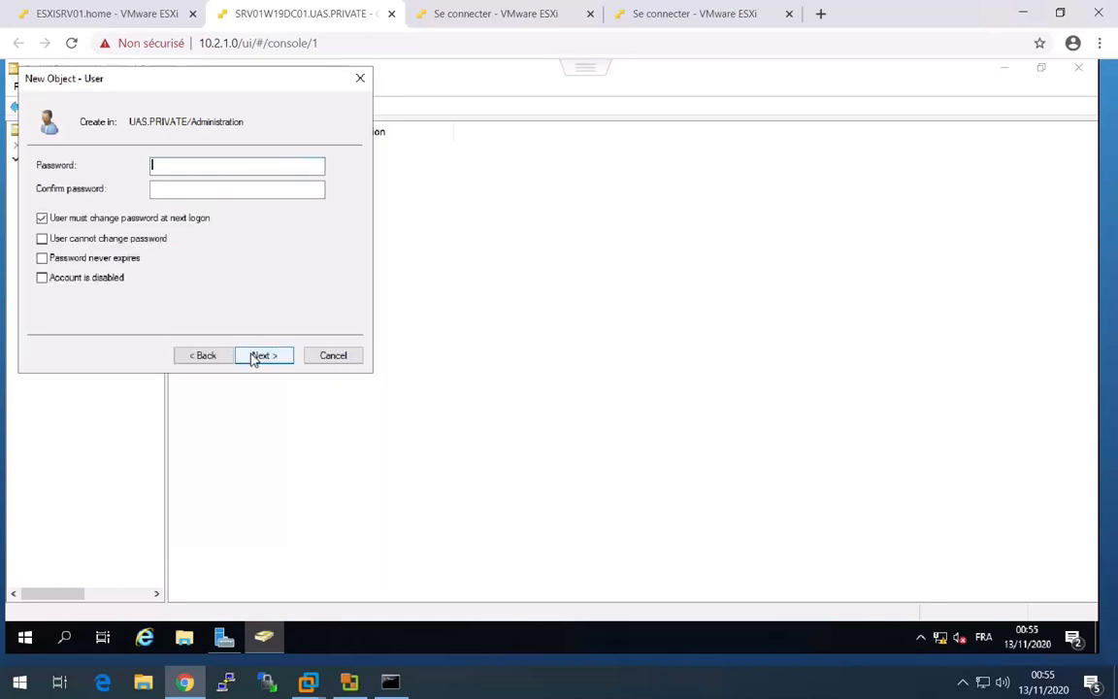
Disable the password change at next logon for the new user, and enable User cannot change password and Password never expires.
click(42, 217)
click(42, 237)
click(42, 258)
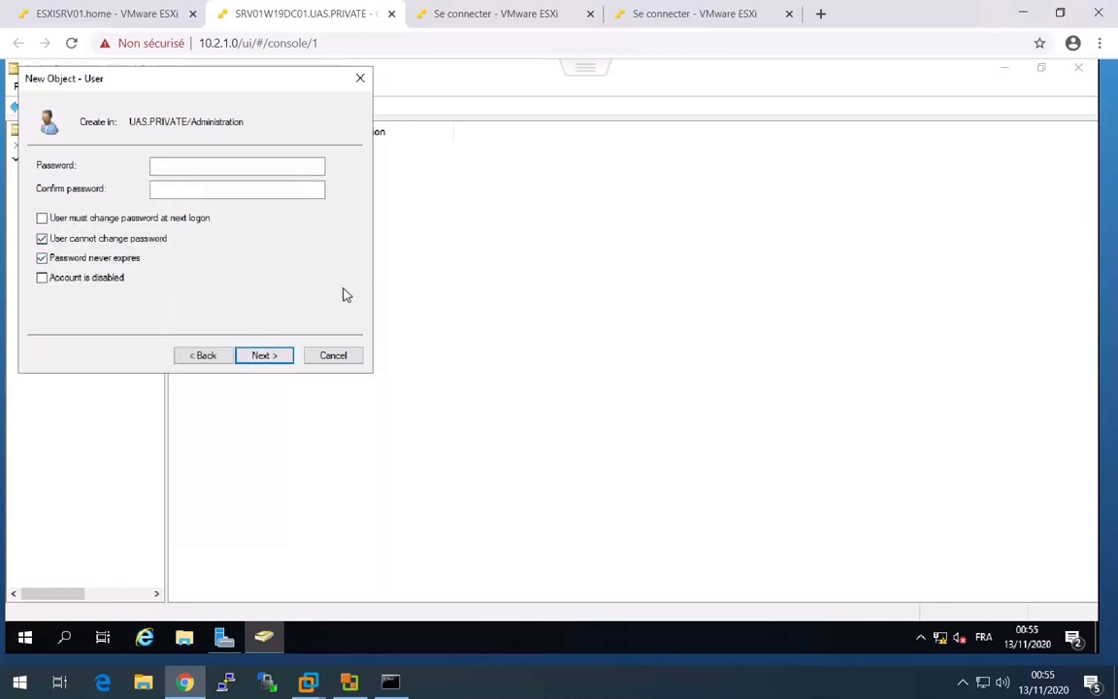
Reopen the embedded console from the ESXi host page, enter and confirm the new user's password, and finish creating the account.
click(154, 16)
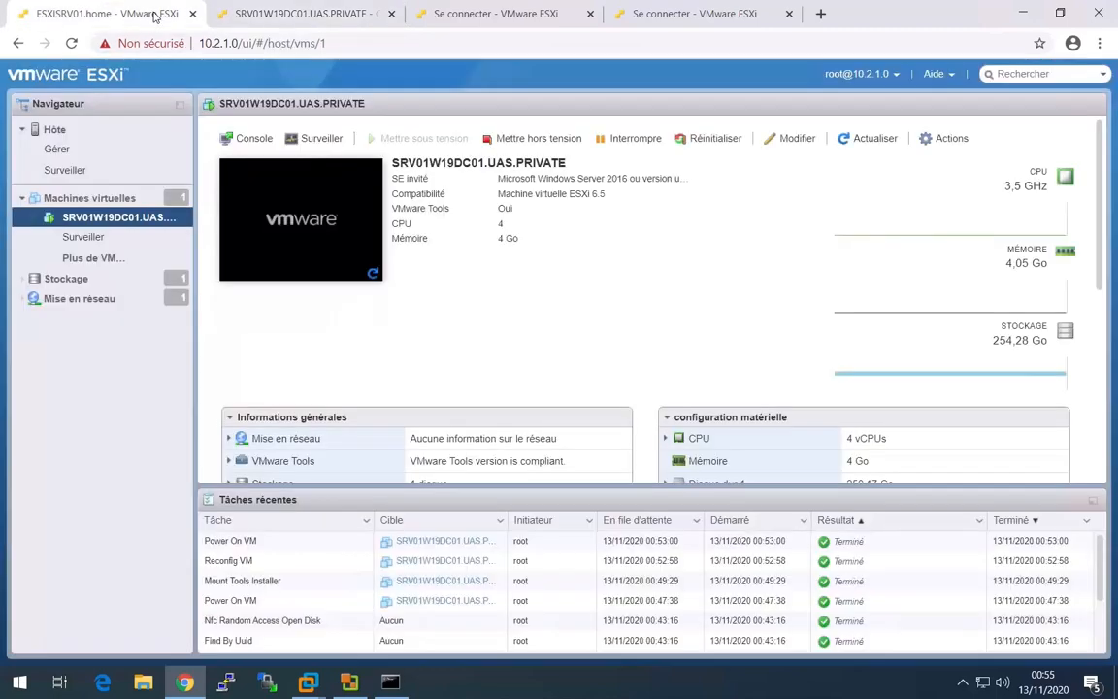
click(316, 189)
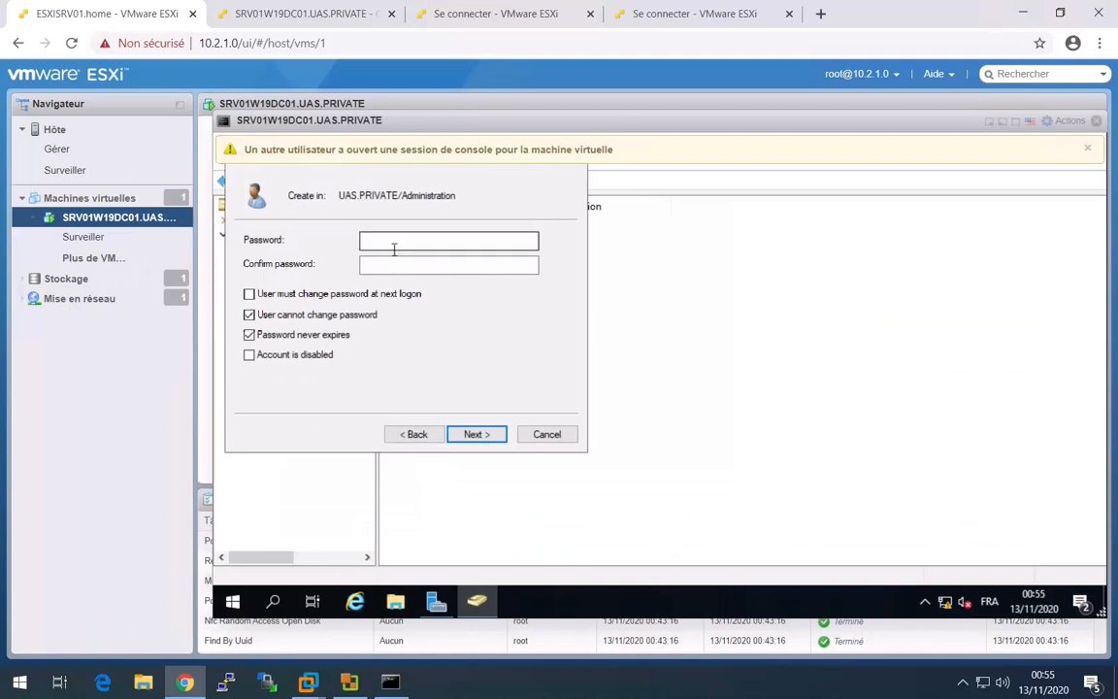
click(388, 240)
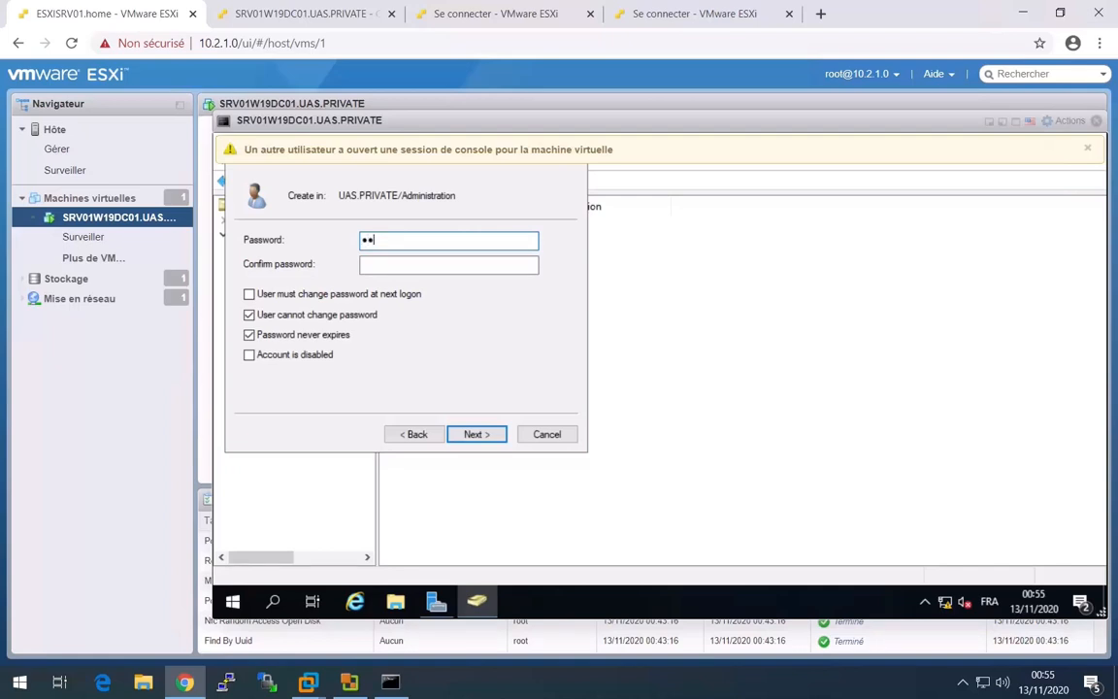
key(Tab)
text(P)
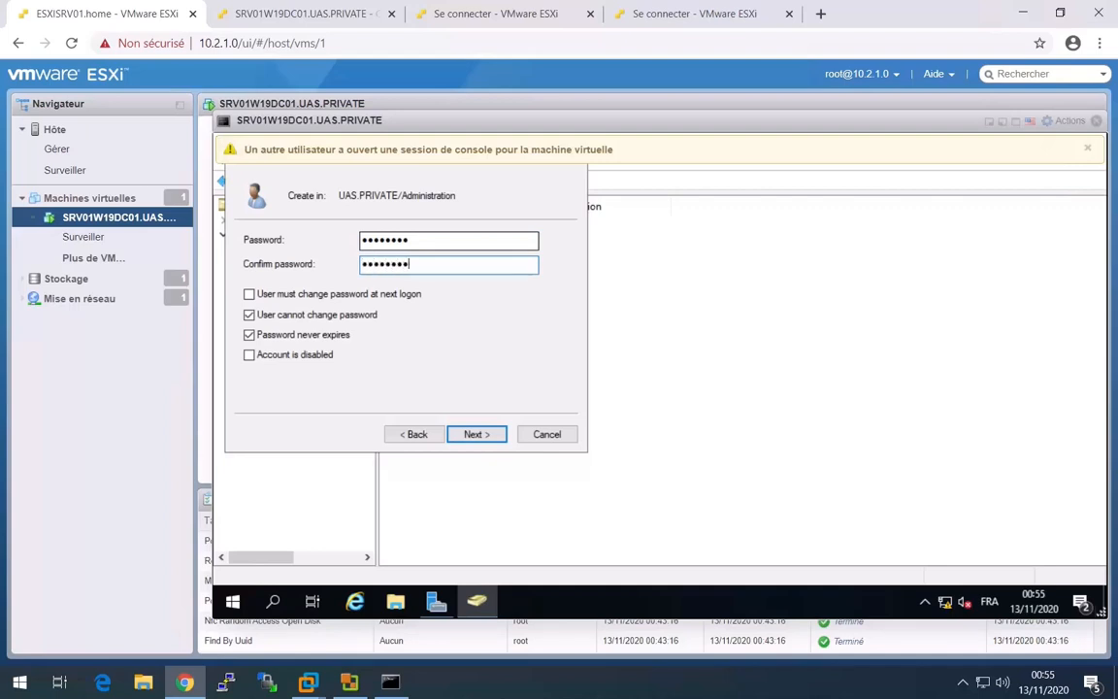
click(473, 434)
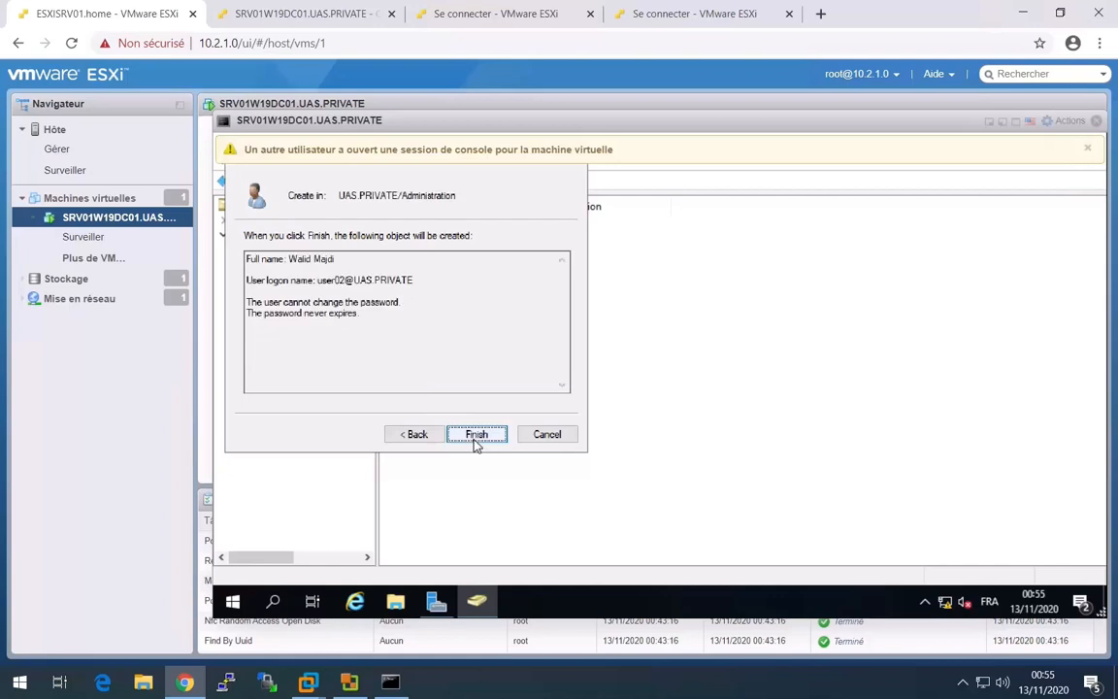
click(474, 436)
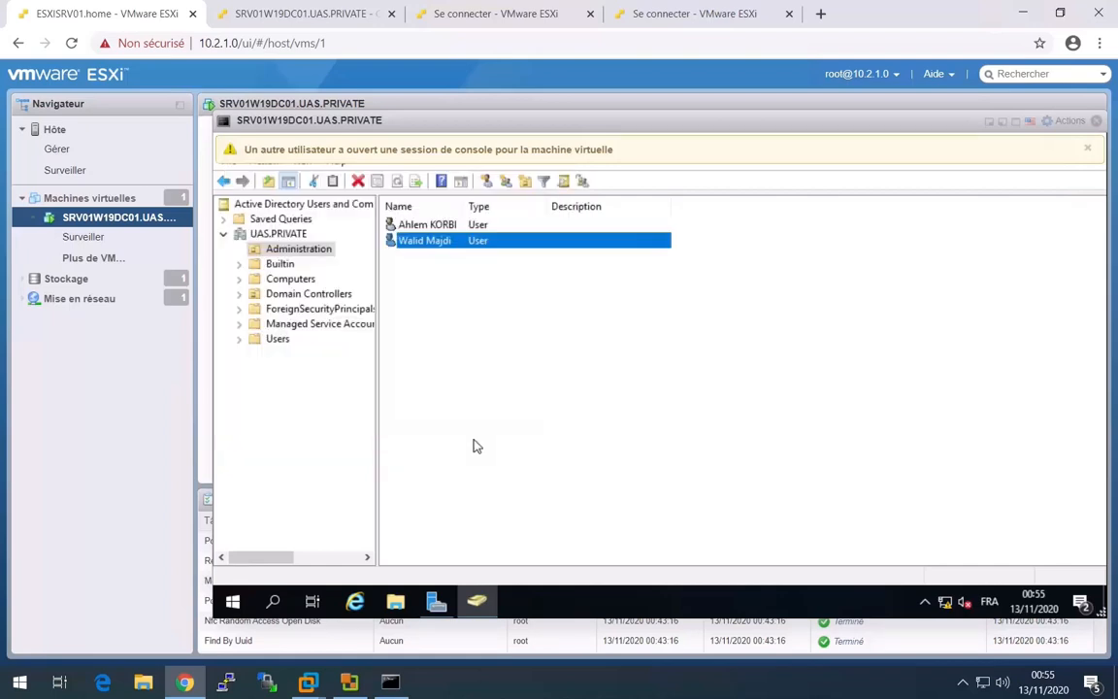
Widen the Name column of the user list, and close the separate console tab and the embedded console.
drag(464, 205, 505, 206)
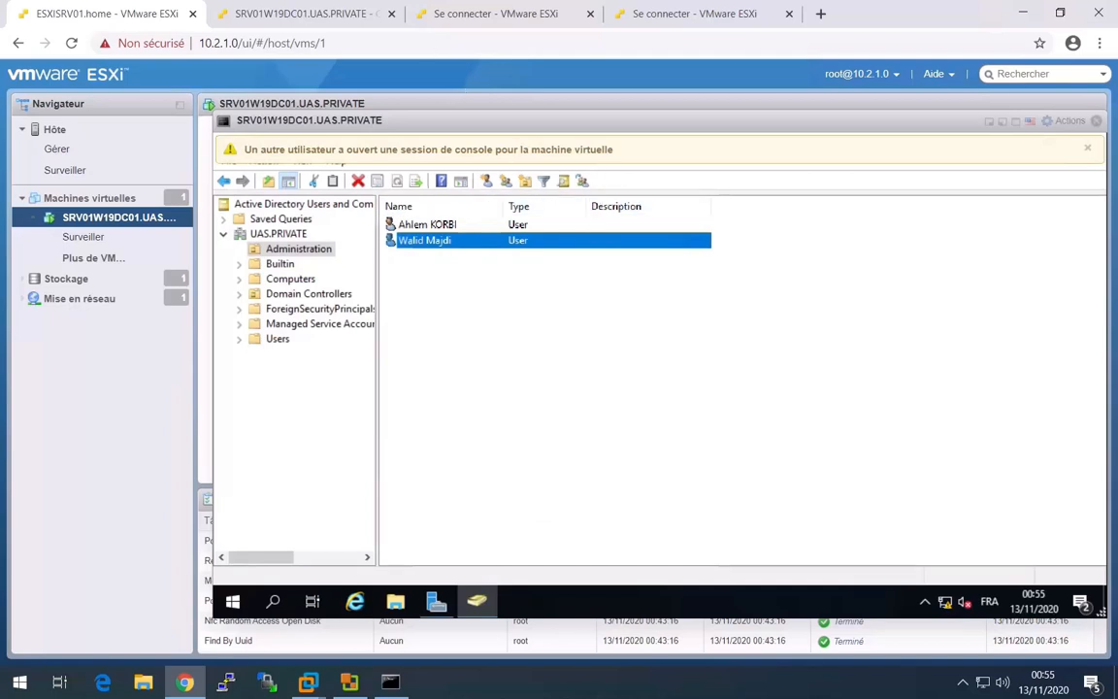
click(392, 13)
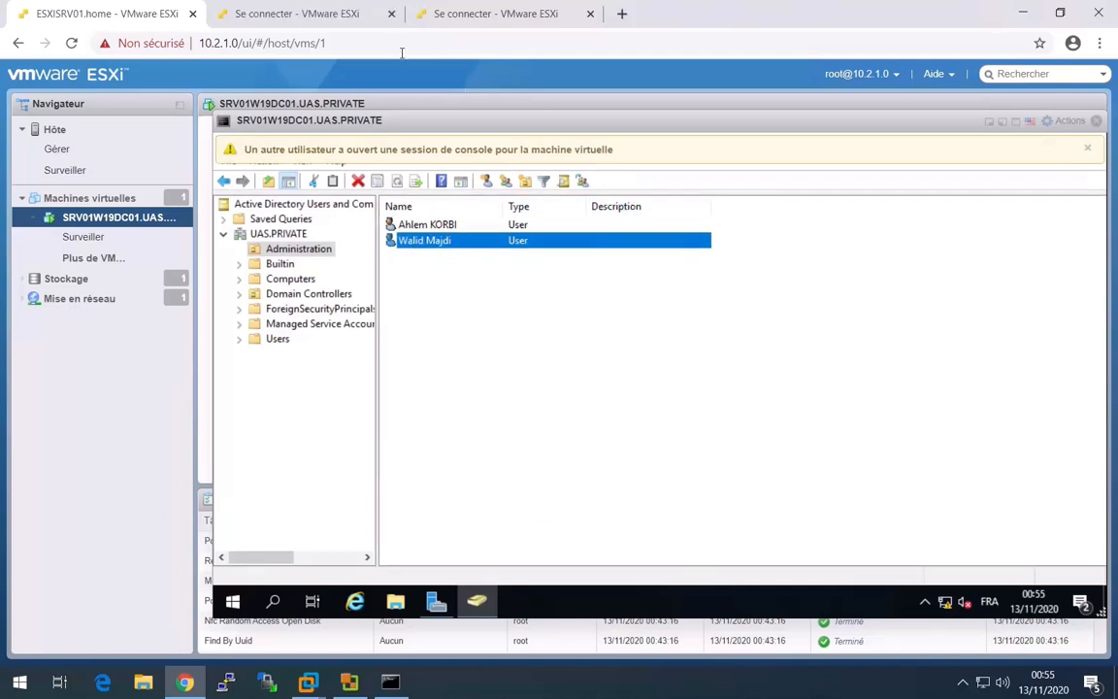
click(1096, 121)
Switch to the Windows client's sign-in screen and log on as another user, UAS\user02, with the account password.
click(236, 202)
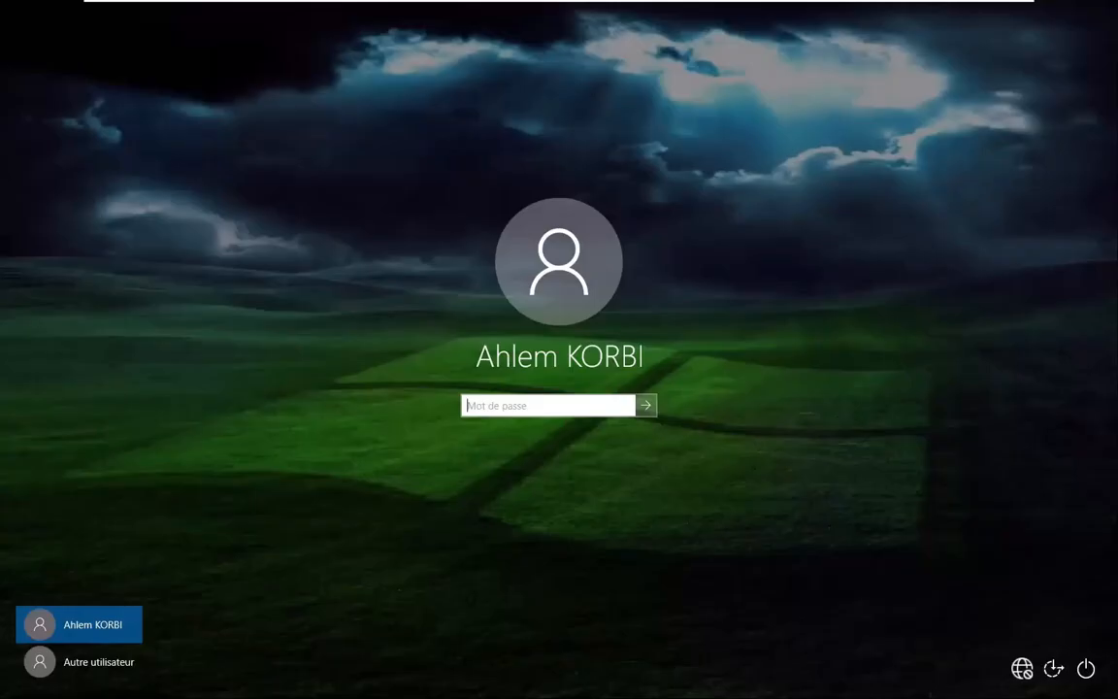
click(113, 661)
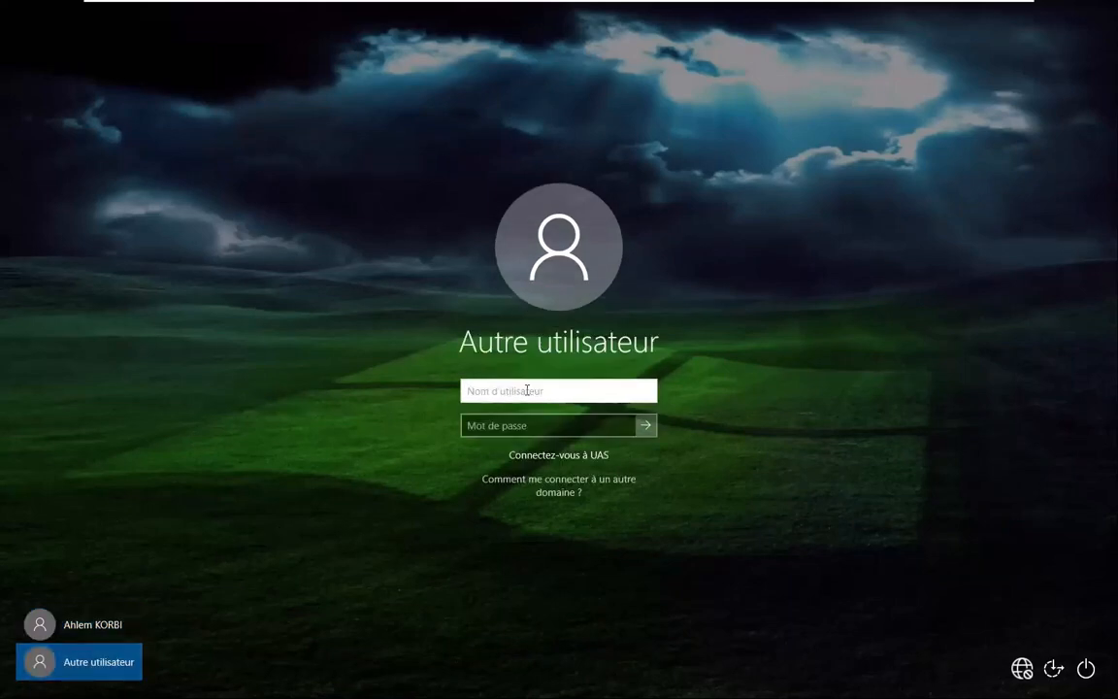
text(UAS\user02)
key(Tab)
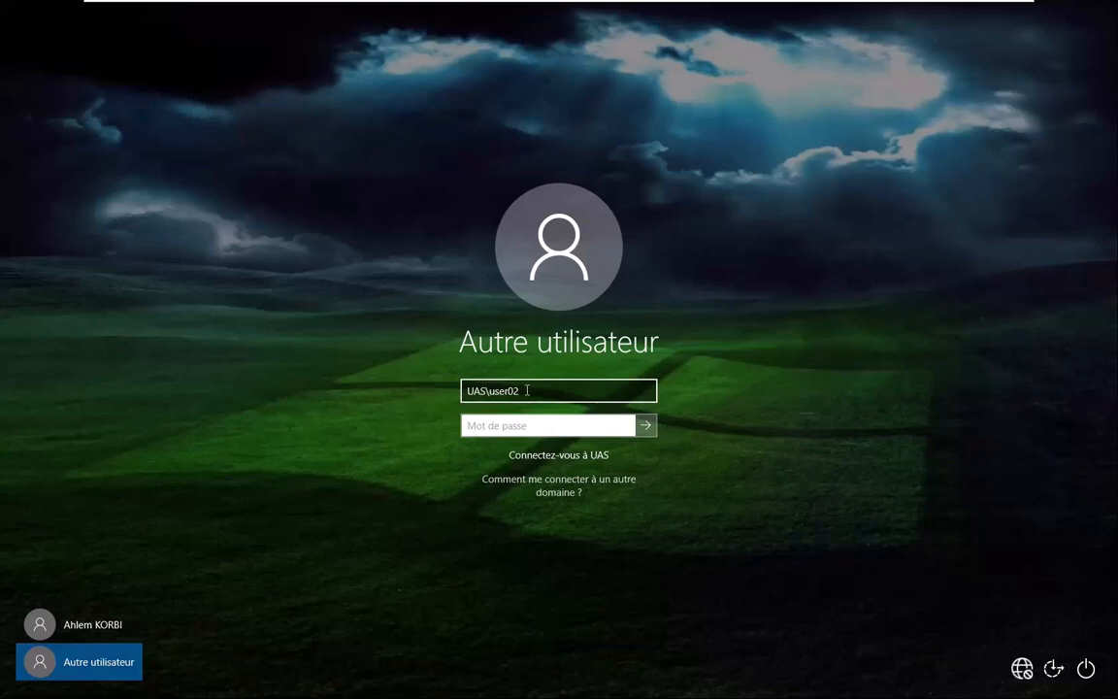
text(••••••••)
key(Return)
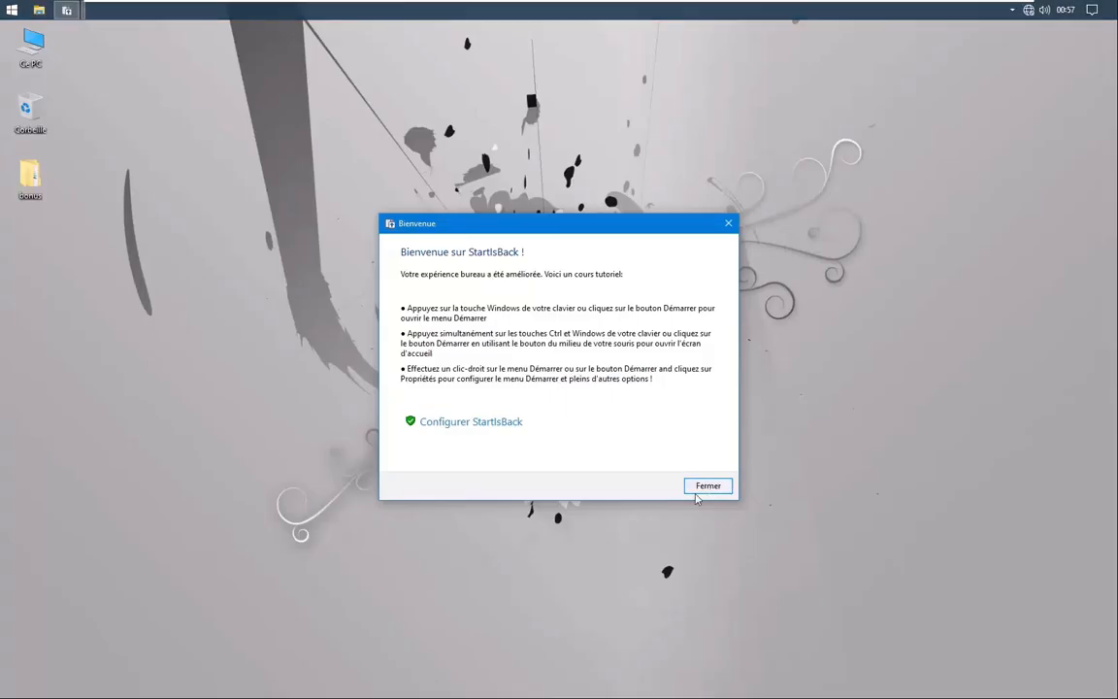
Dismiss the StartIsBack welcome dialog and view the signed-in user's account page in the Control Panel's user accounts section.
click(708, 485)
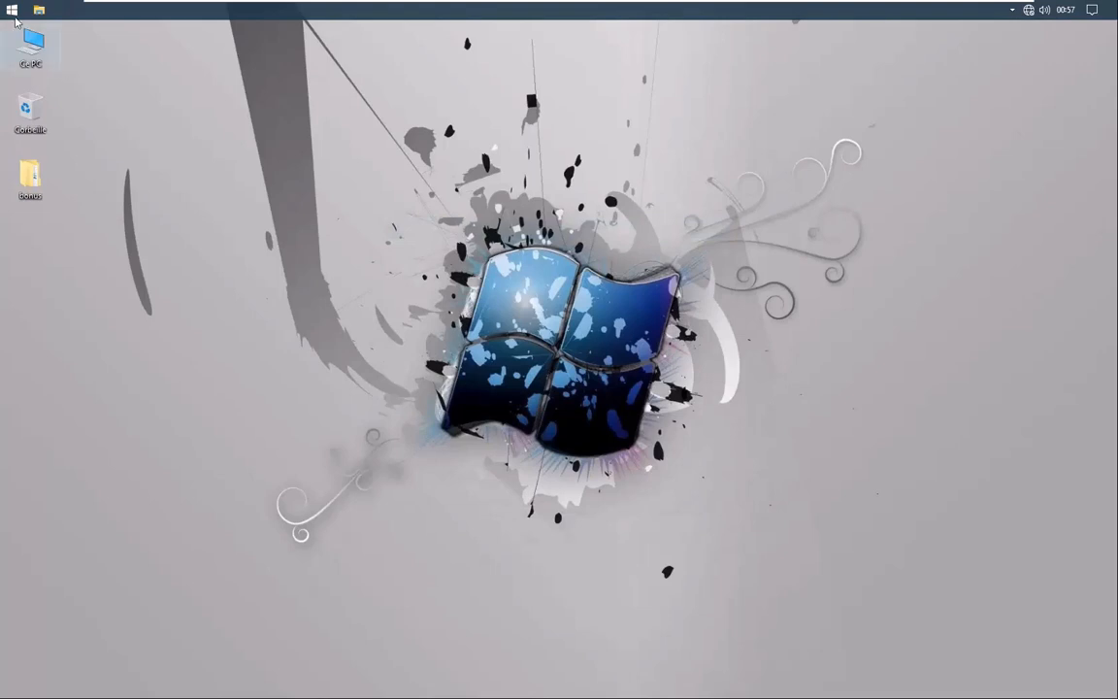
click(13, 12)
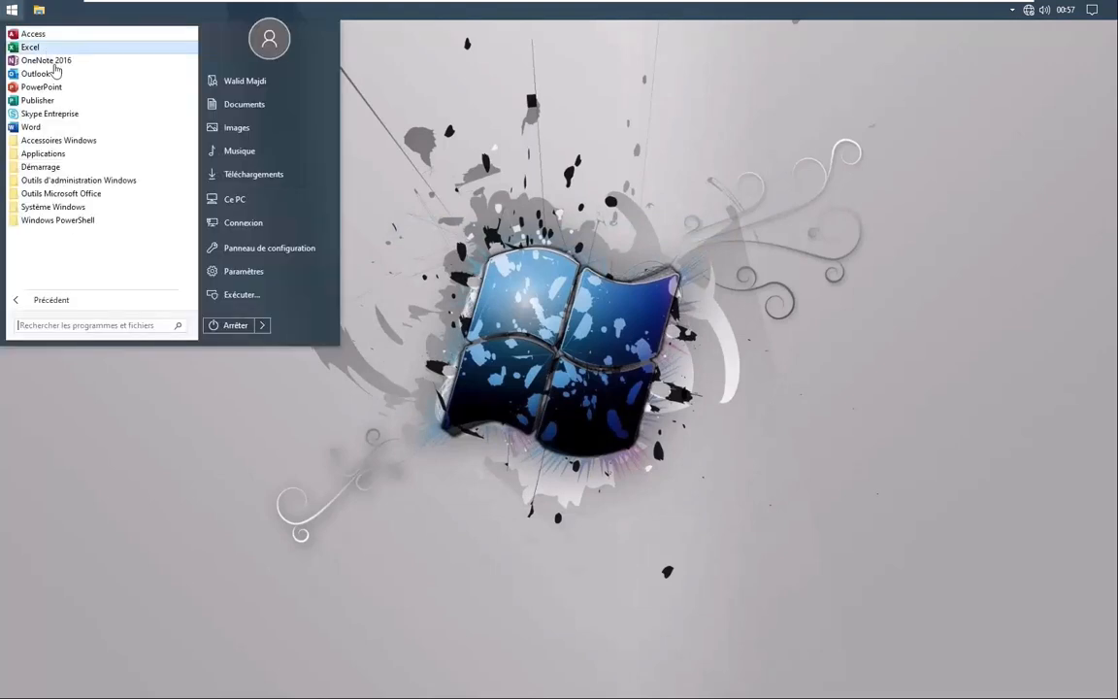
click(281, 253)
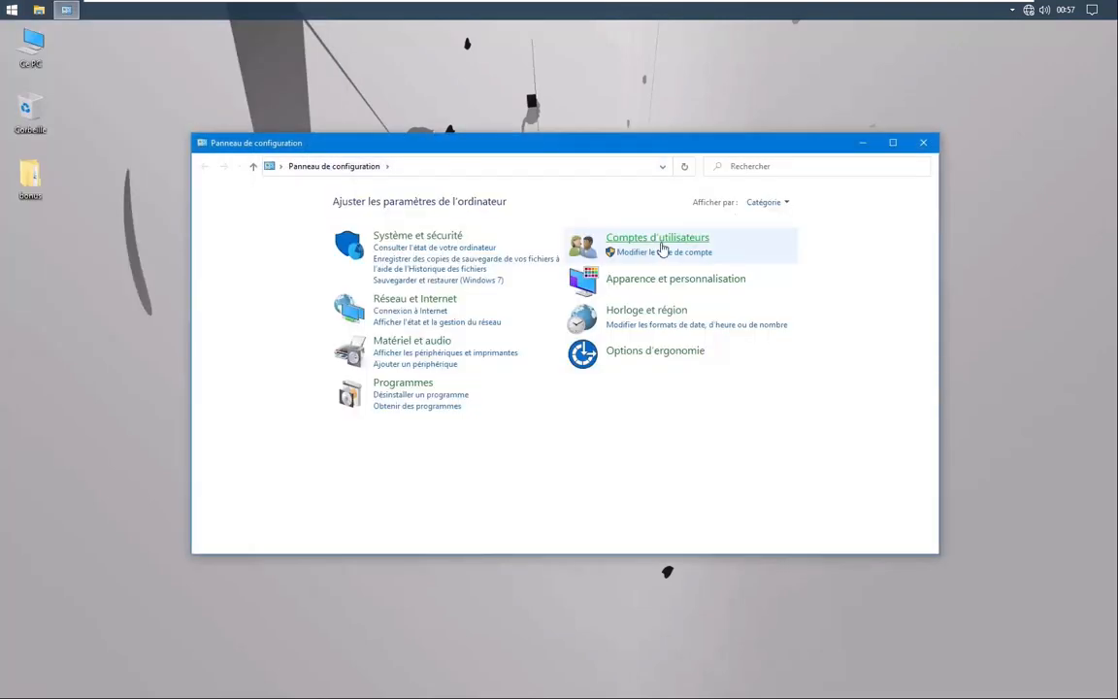
click(660, 243)
click(410, 221)
click(704, 249)
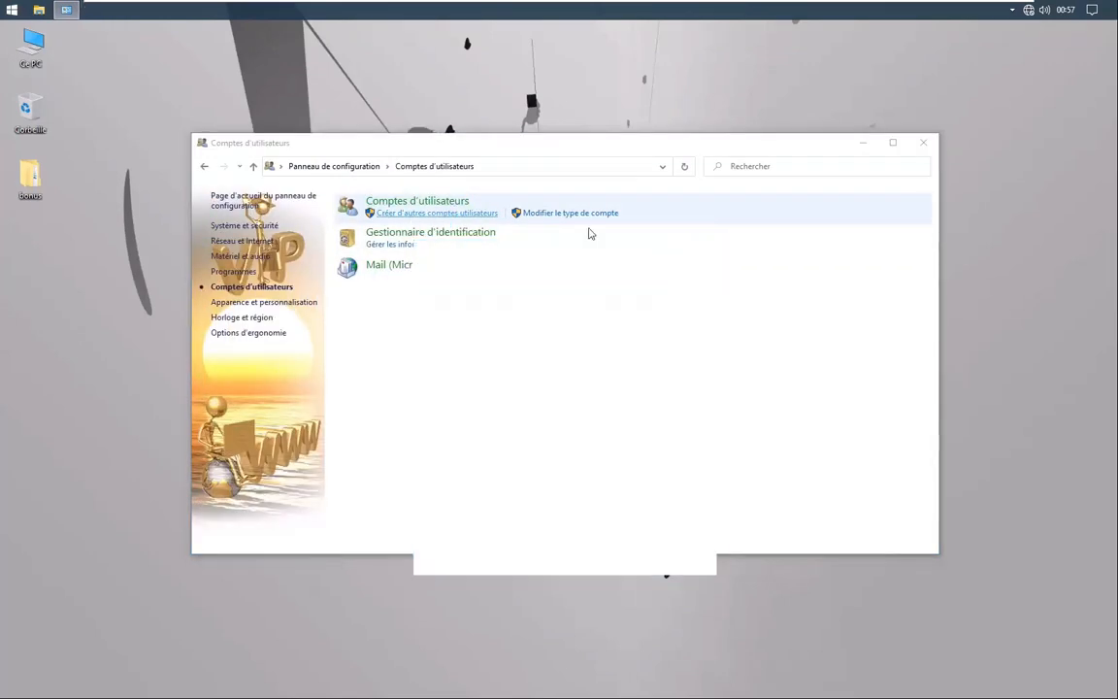
click(418, 201)
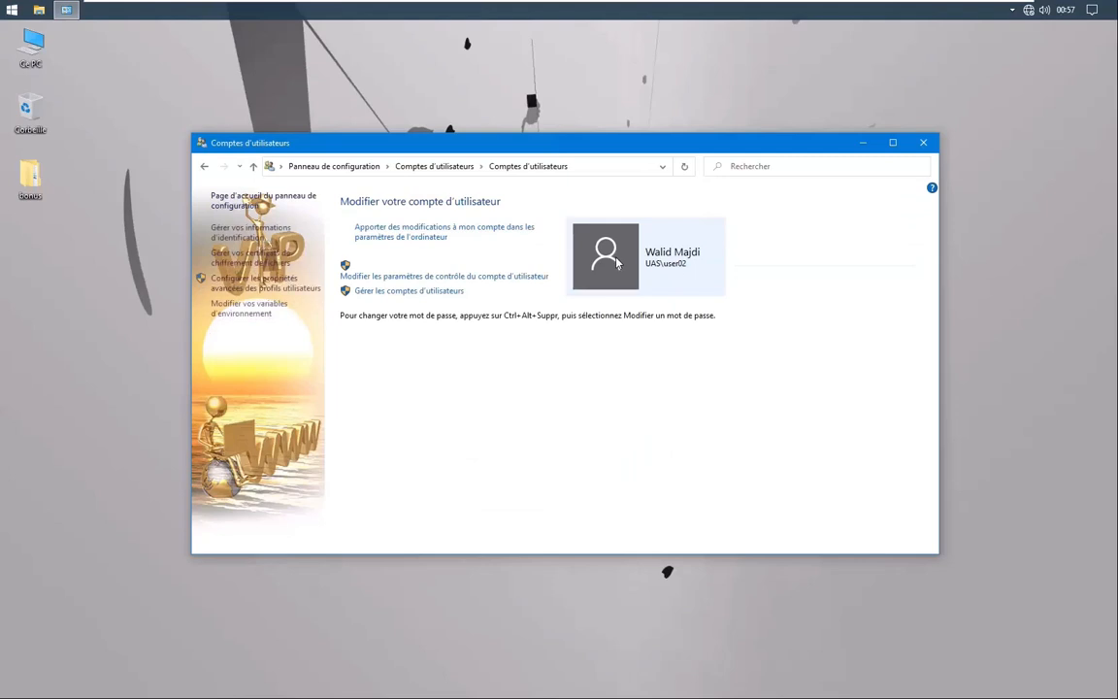